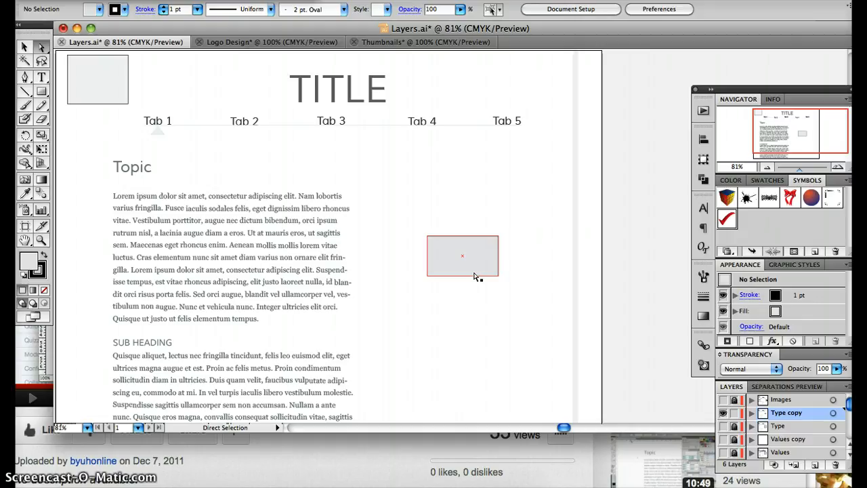
Undo the last resize of the gray rectangle beside the body text and set its height to 75 px
click(474, 273)
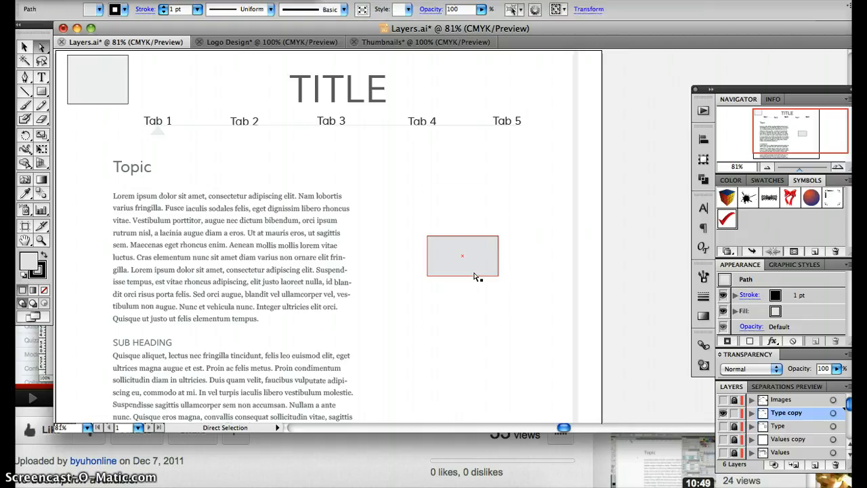
key(super+z)
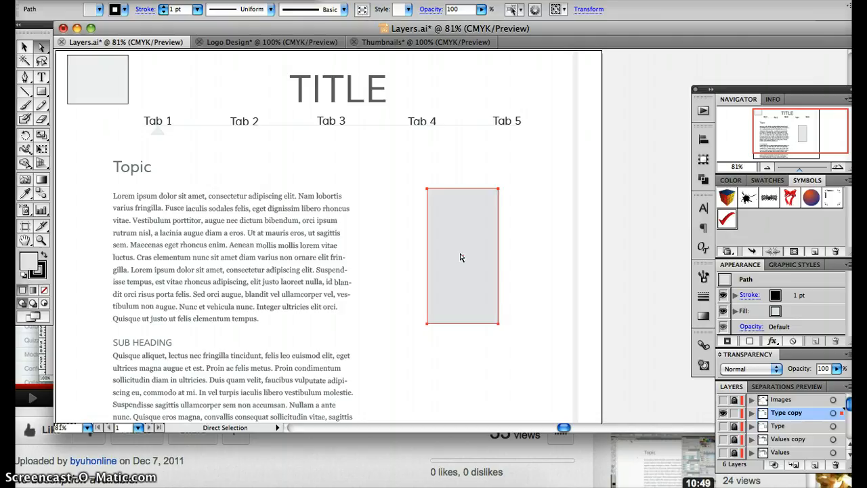
click(458, 256)
click(485, 223)
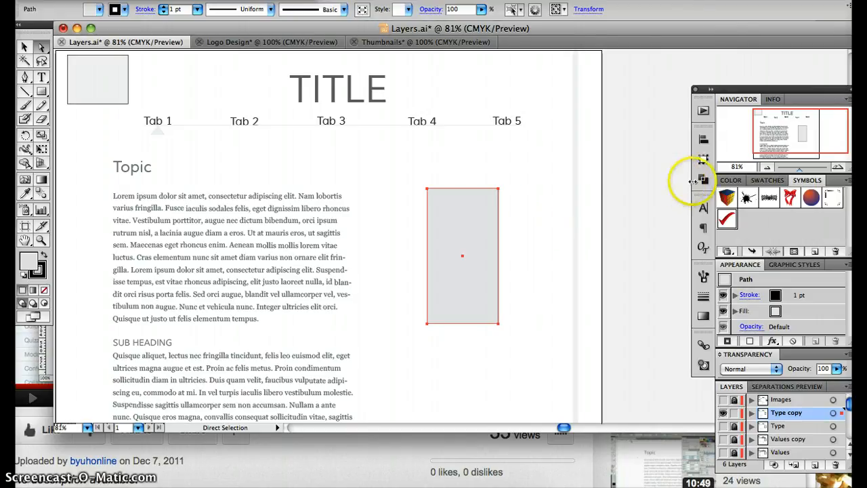
click(703, 159)
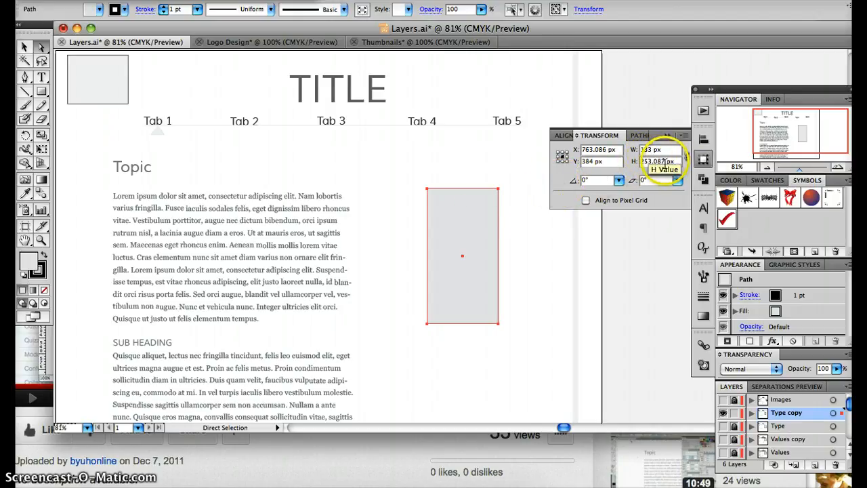
drag(667, 162, 633, 168)
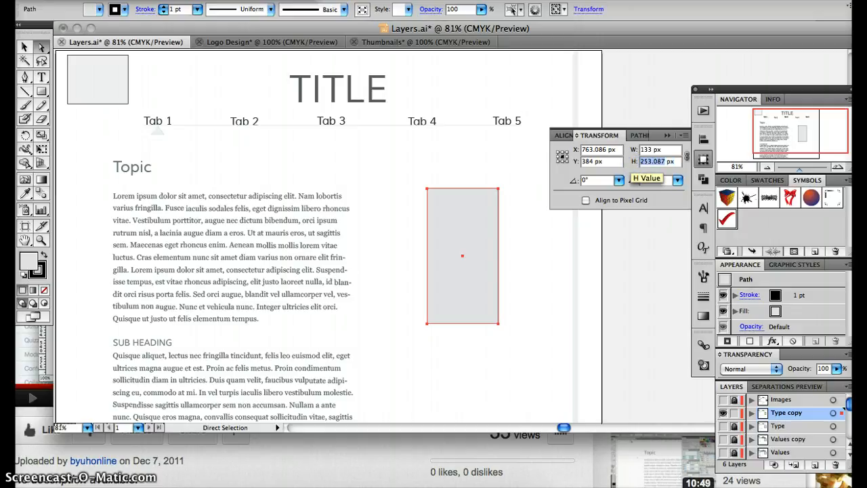
text(75)
key(Return)
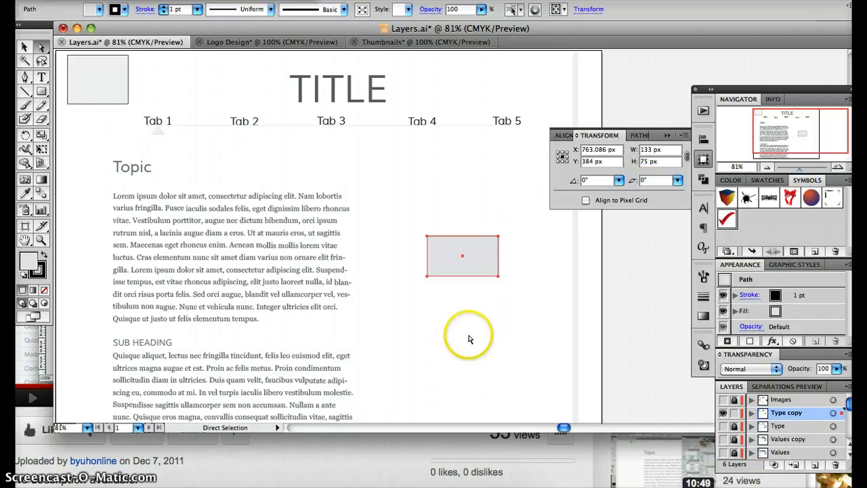
click(662, 136)
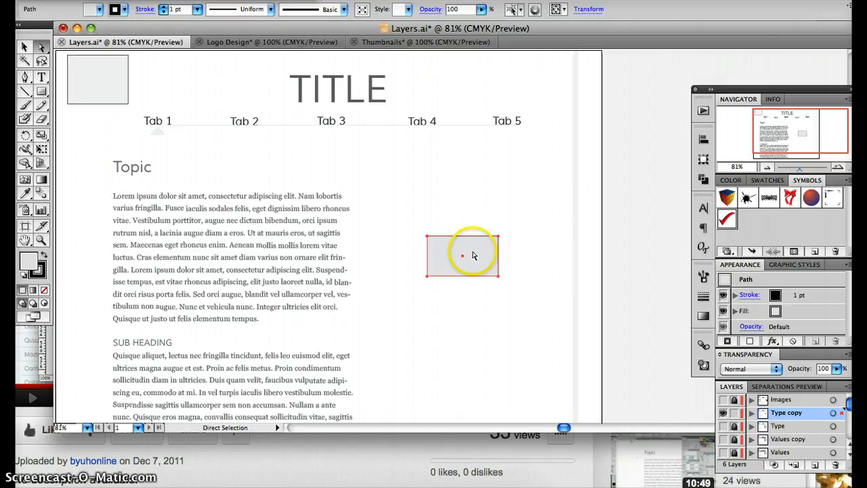
Move the gray rectangle up level with the first line of body text and place a copy directly below it
drag(472, 255, 470, 213)
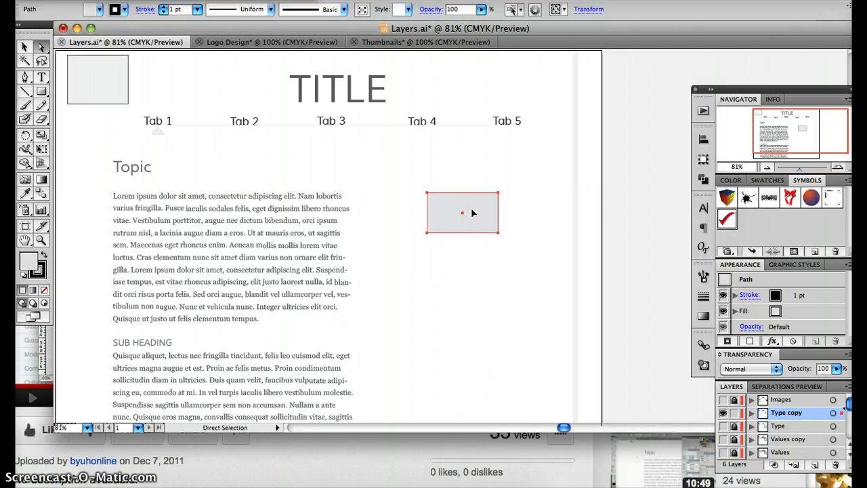
click(470, 228)
key(v)
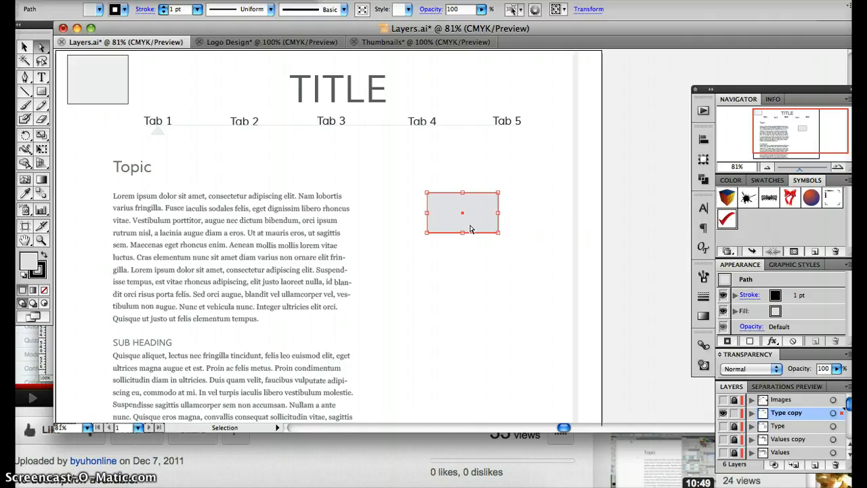
key(a)
click(467, 249)
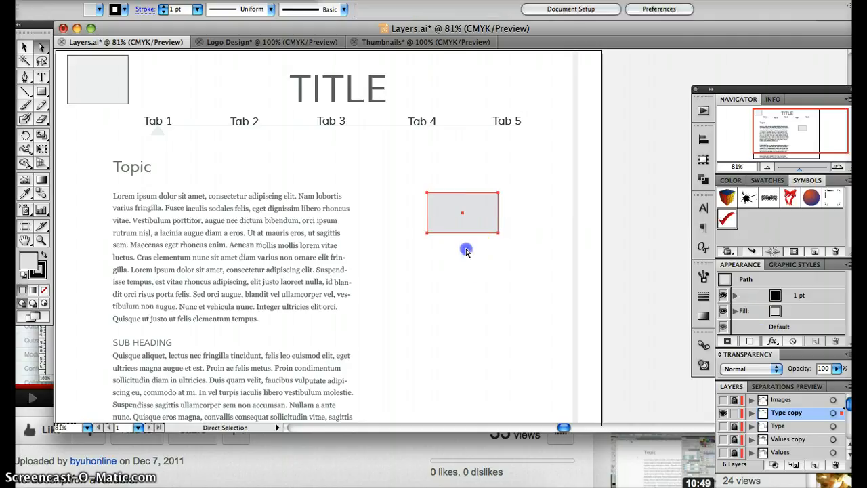
drag(476, 210, 476, 264)
click(472, 313)
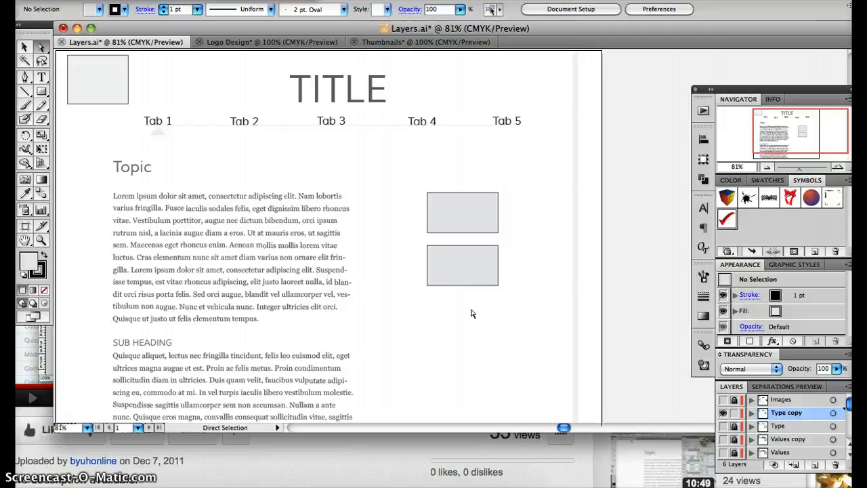
Switch to Firefox and look at the Pixlr photo editor's start page
click(338, 462)
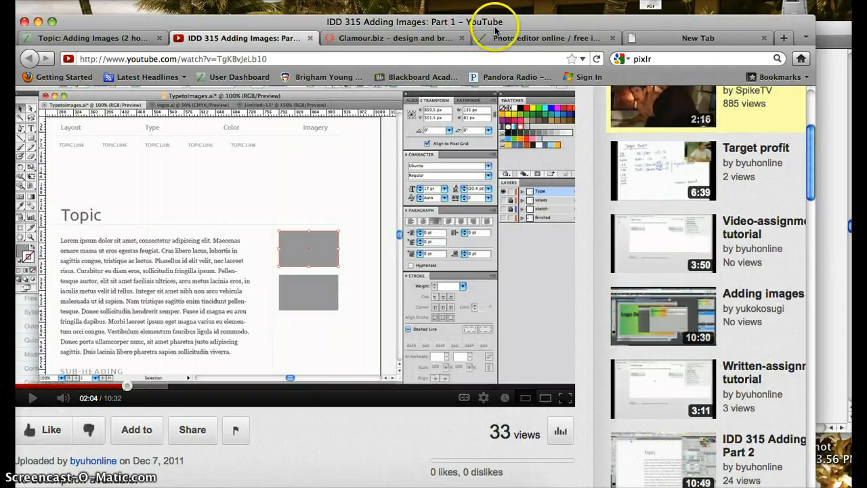
click(512, 38)
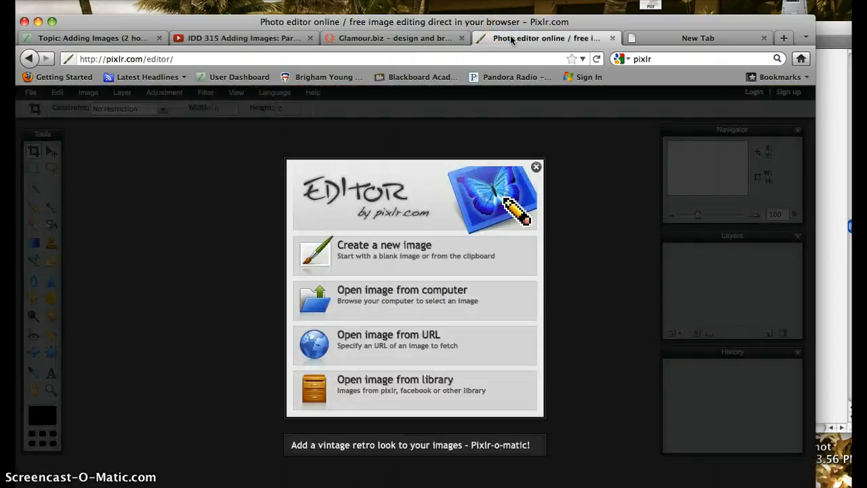
click(639, 41)
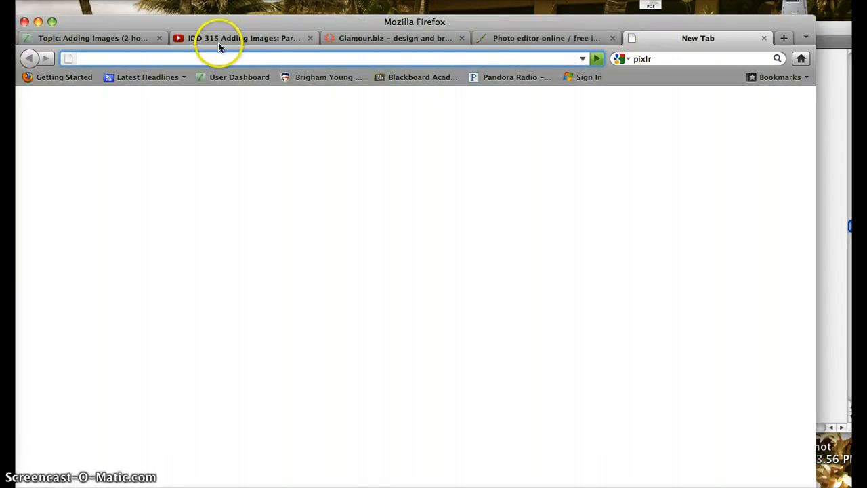
Minimize the browser and Layers.ai windows and open Screen shot 2.png from the desktop for viewing
click(38, 22)
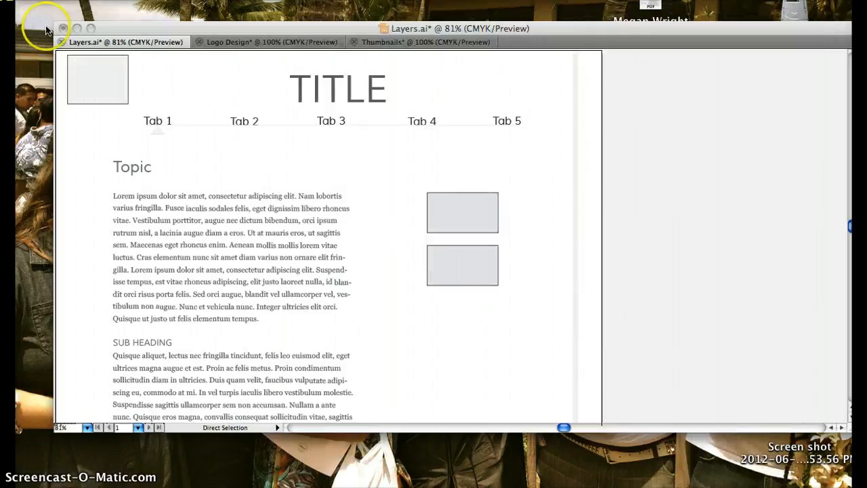
click(77, 28)
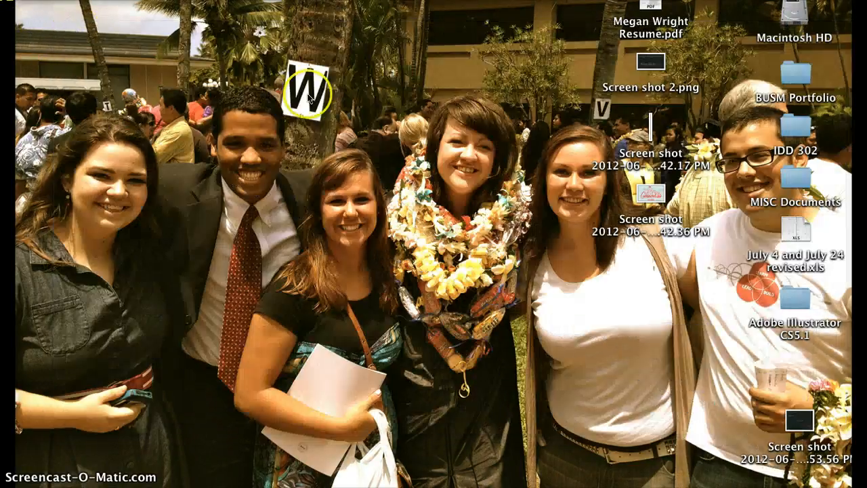
click(647, 65)
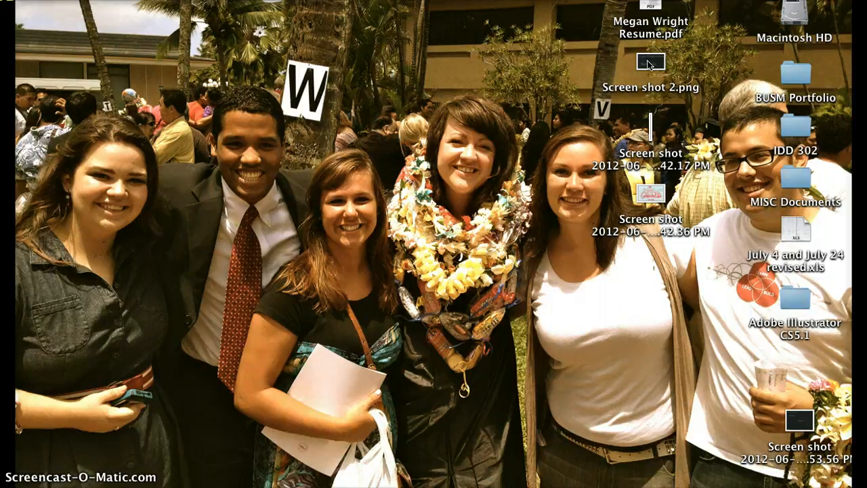
click(647, 63)
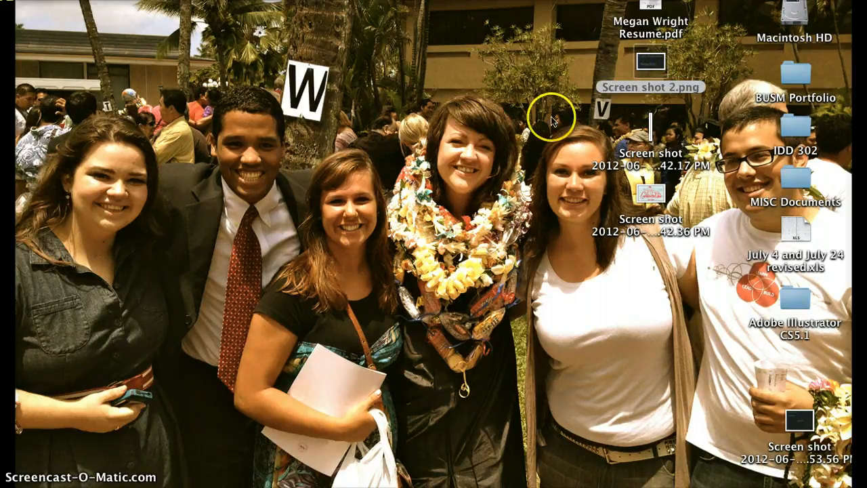
click(525, 159)
click(408, 195)
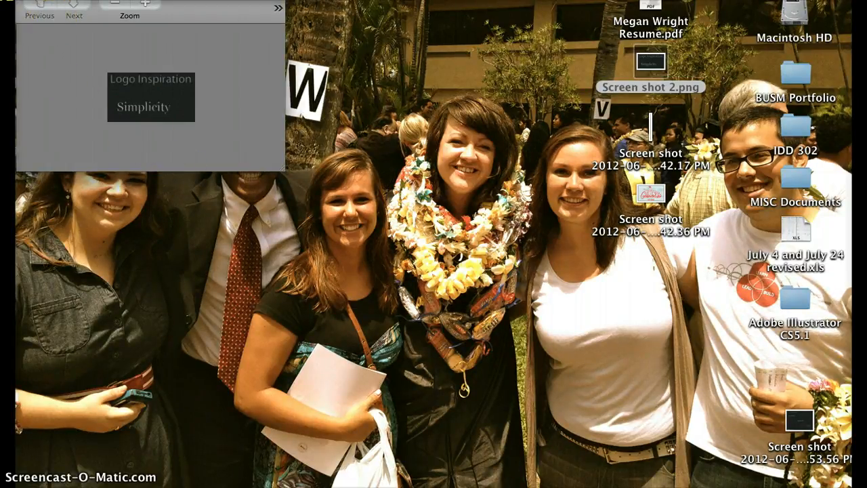
Switch back to Firefox and open the desktop screenshot taken at 9.53.56 PM in the Pixlr editor
mouse_move(620, 480)
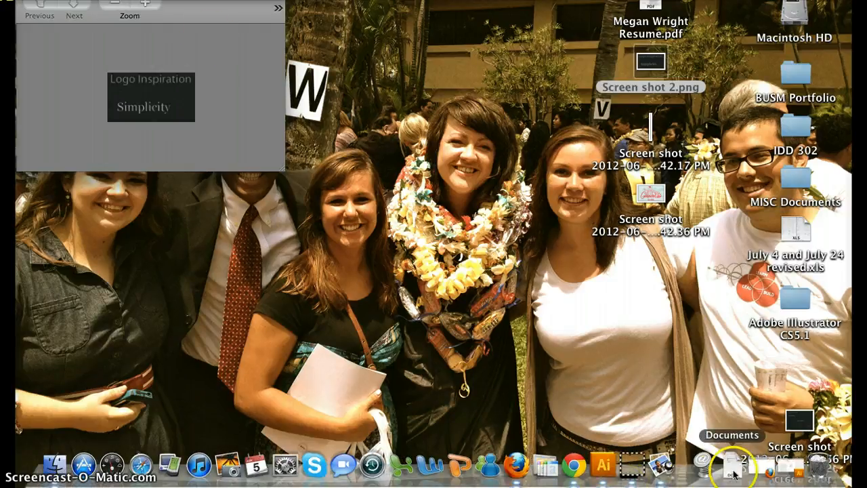
click(765, 476)
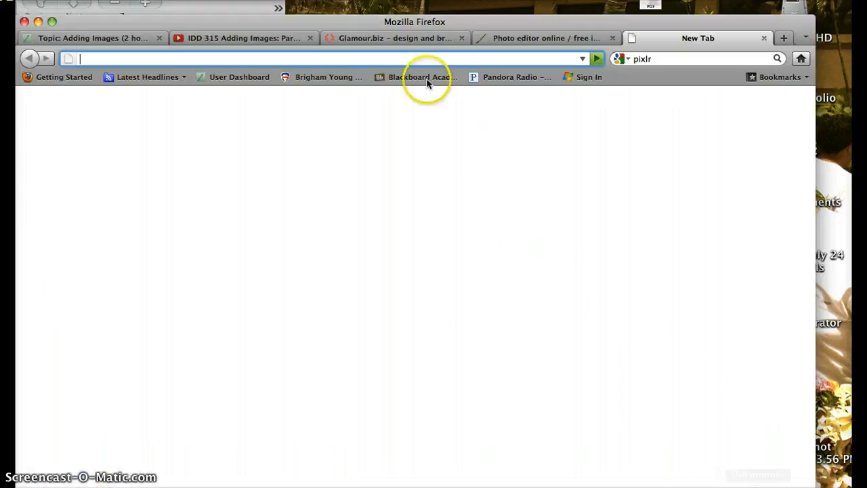
click(483, 36)
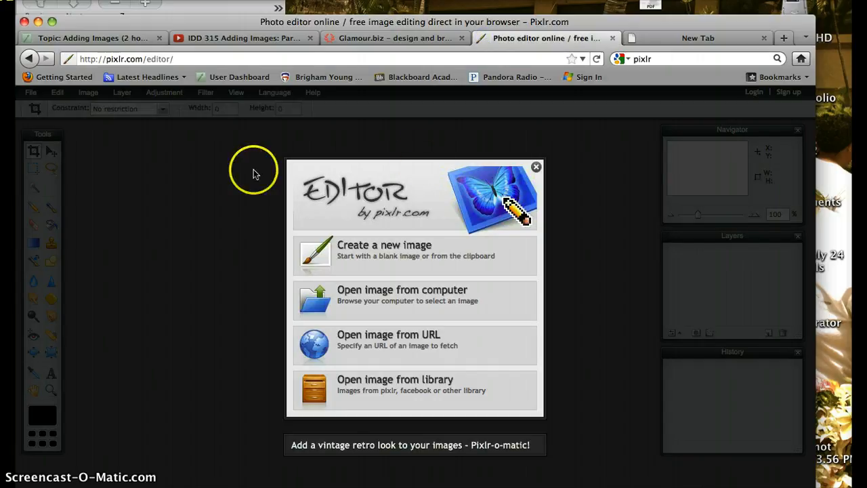
click(357, 292)
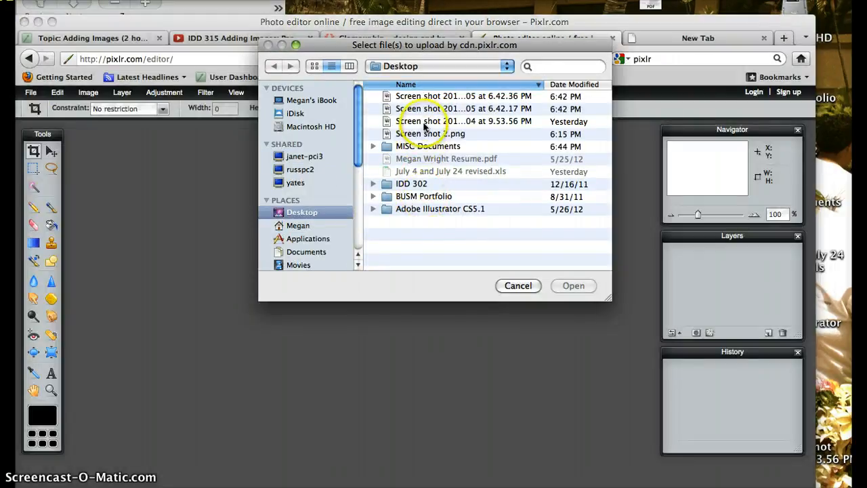
click(424, 122)
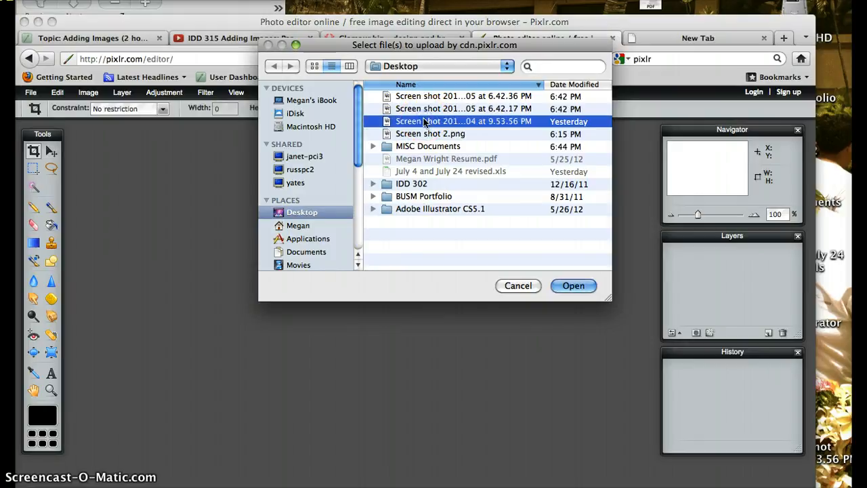
click(571, 286)
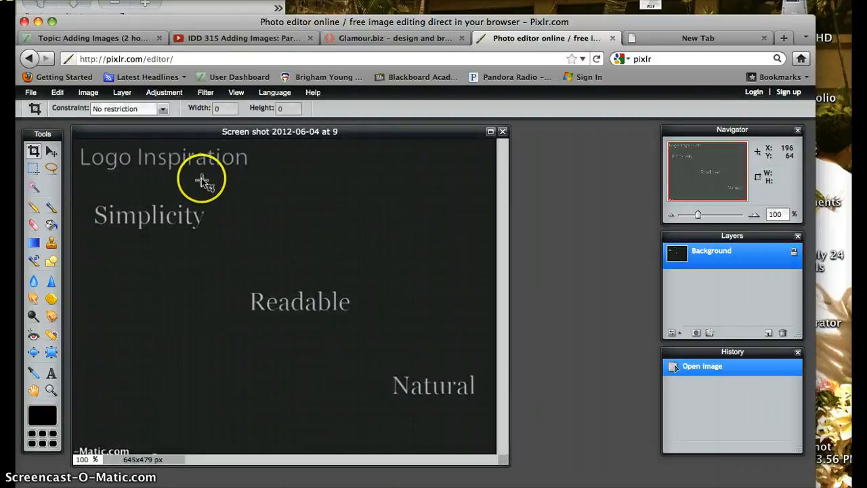
Crop the screenshot around the "Logo Inspiration" and "Simplicity" text with the Output size constraint at width 133 and height 75
click(163, 111)
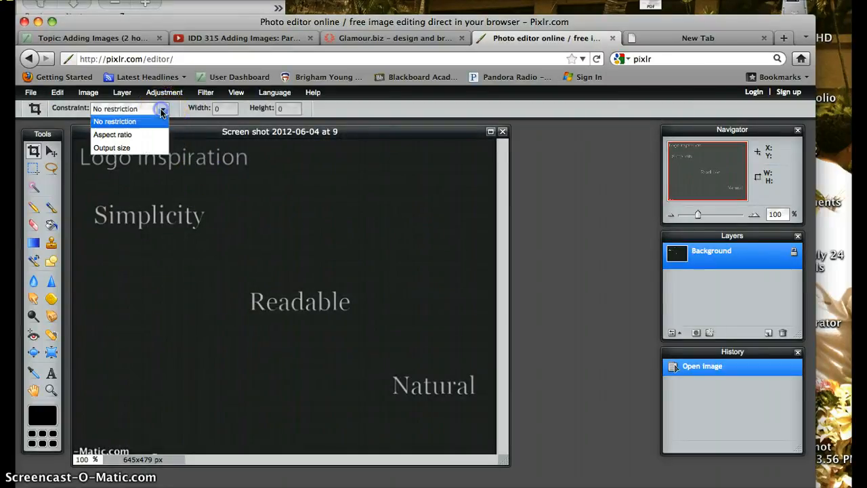
click(153, 144)
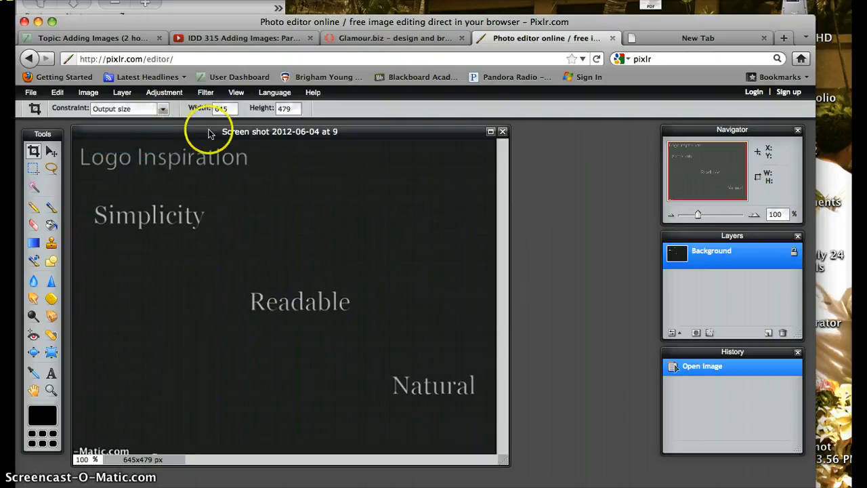
drag(227, 110, 210, 111)
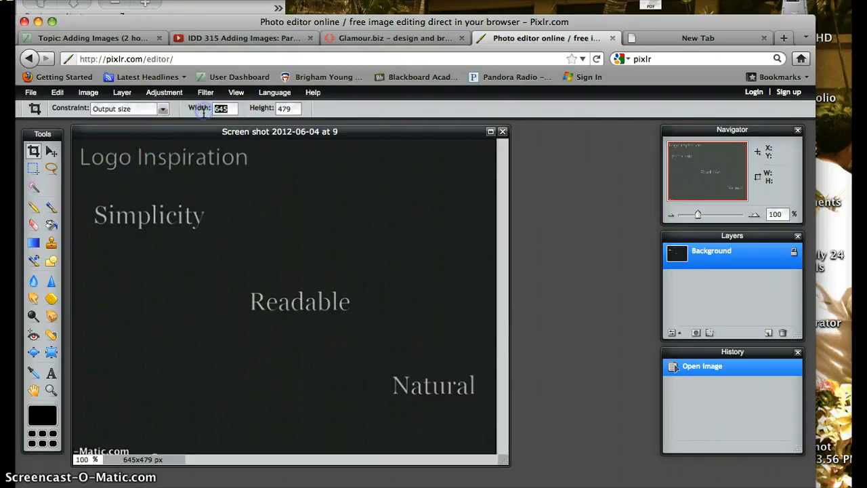
text(133)
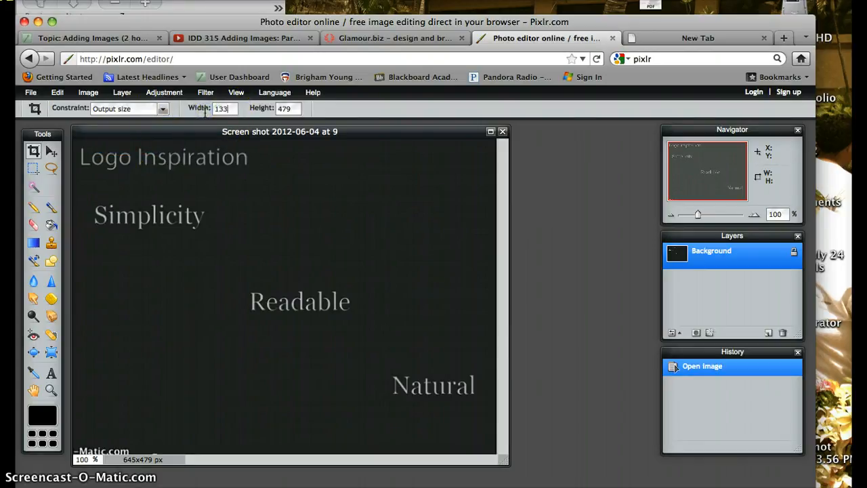
double_click(290, 108)
key(BackSpace)
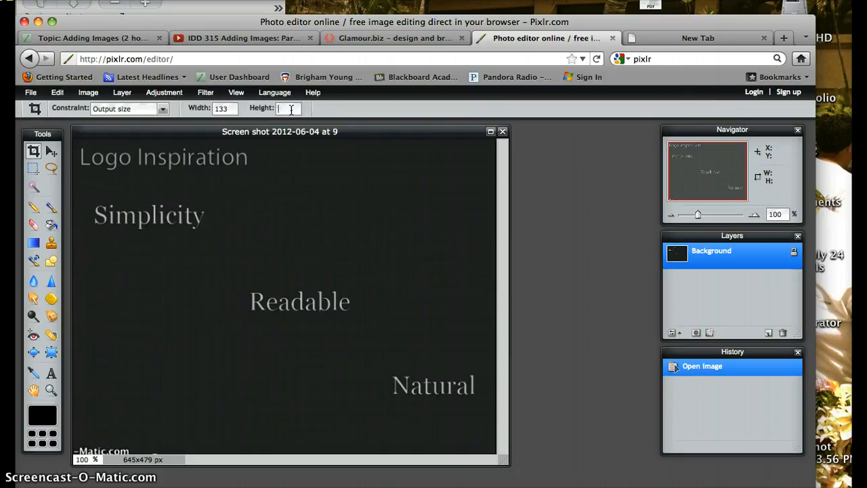
text(75)
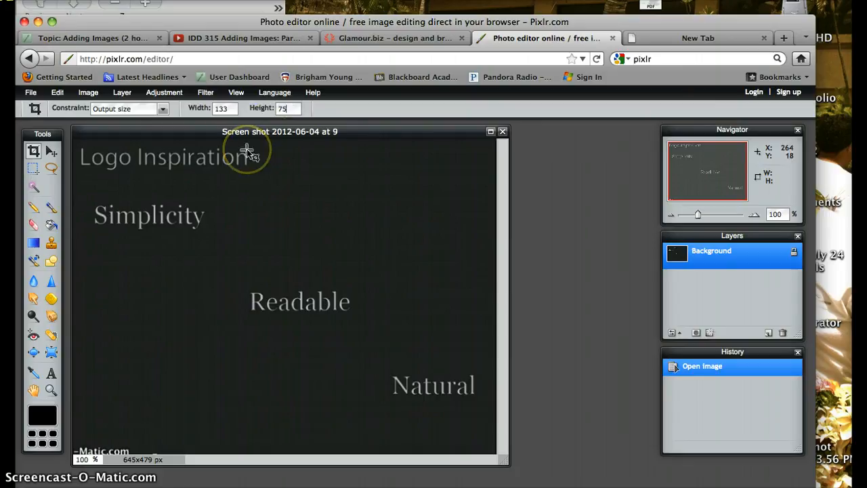
click(36, 150)
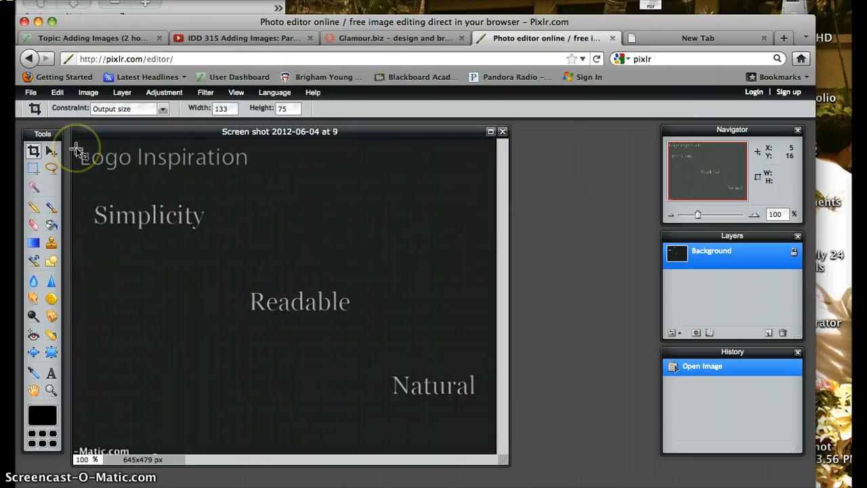
drag(78, 142, 256, 243)
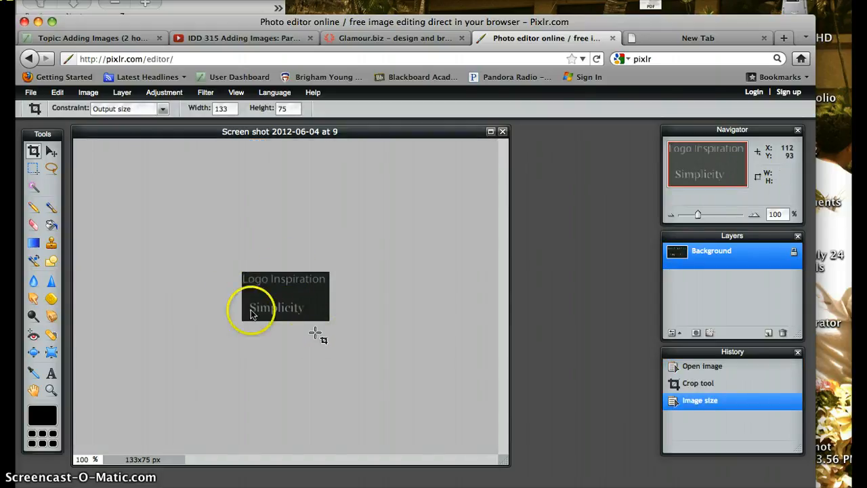
Save the cropped image to the desktop as a PNG named Thumbnail 1
click(30, 92)
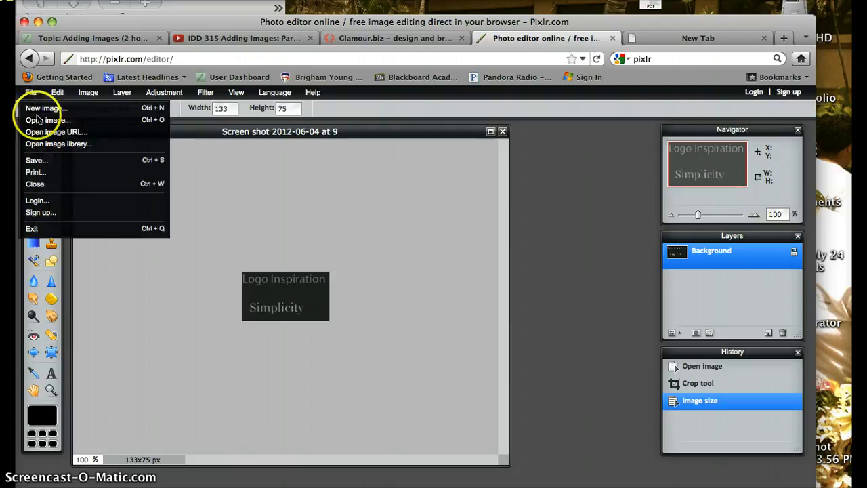
click(47, 161)
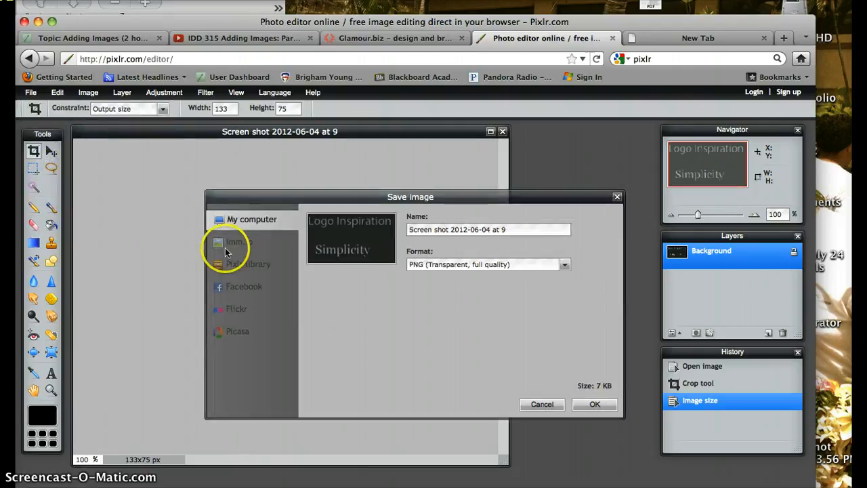
click(429, 231)
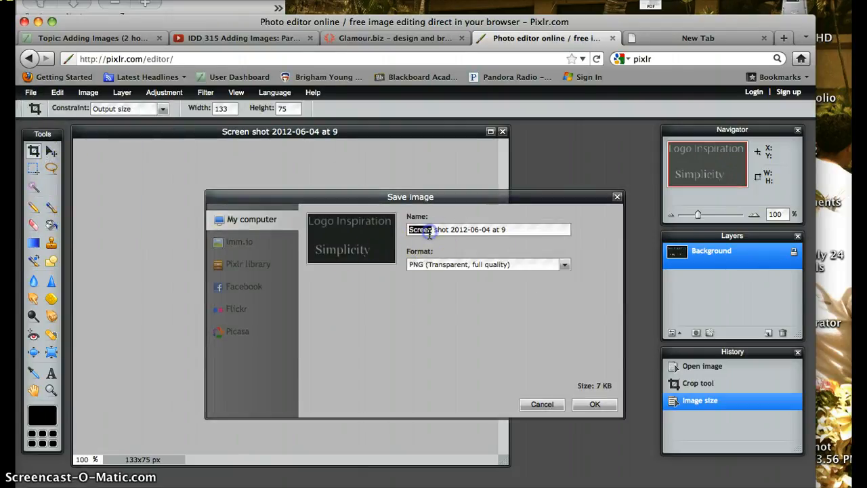
triple_click(430, 232)
text(Thumbnail 1)
click(594, 405)
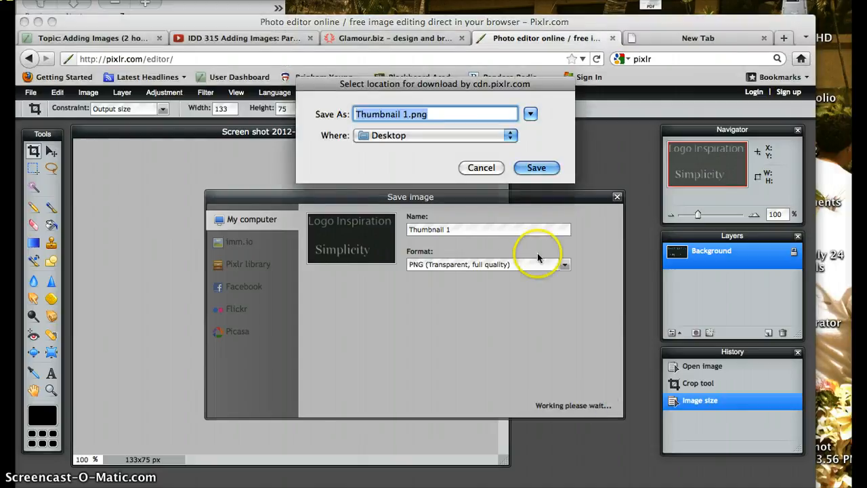
click(527, 166)
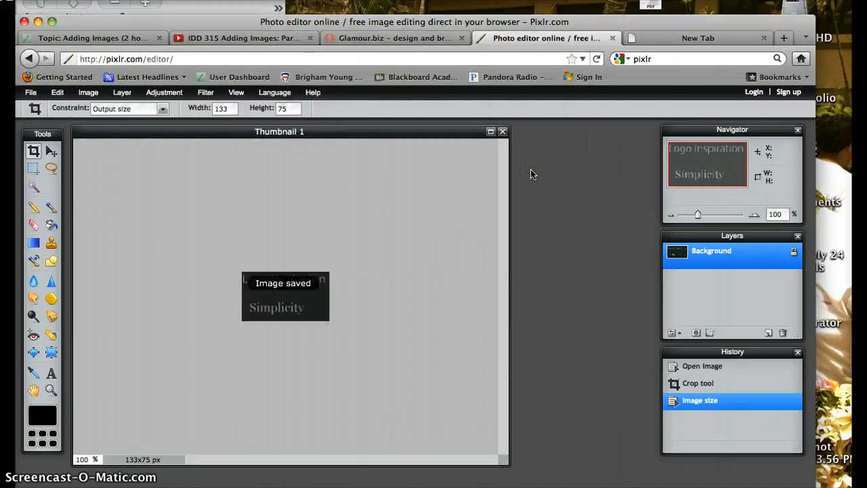
Minimize the browser, switch to Illustrator and select the upper image placeholder in Layers.ai
click(37, 22)
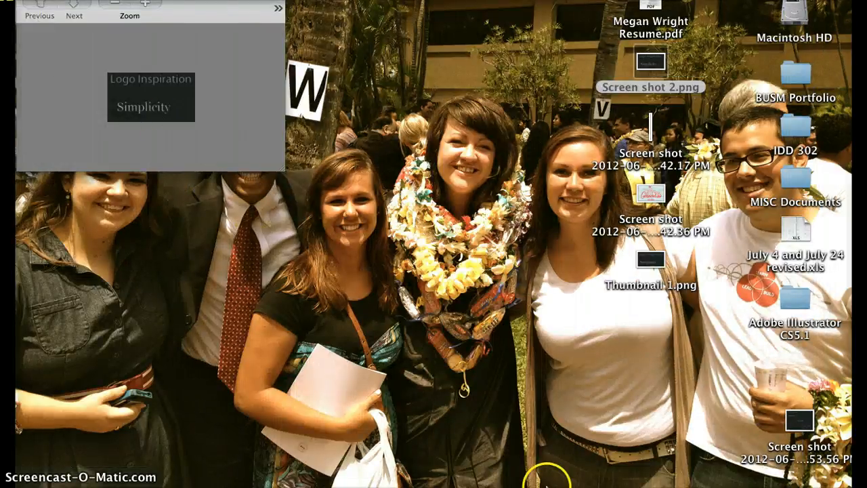
click(604, 475)
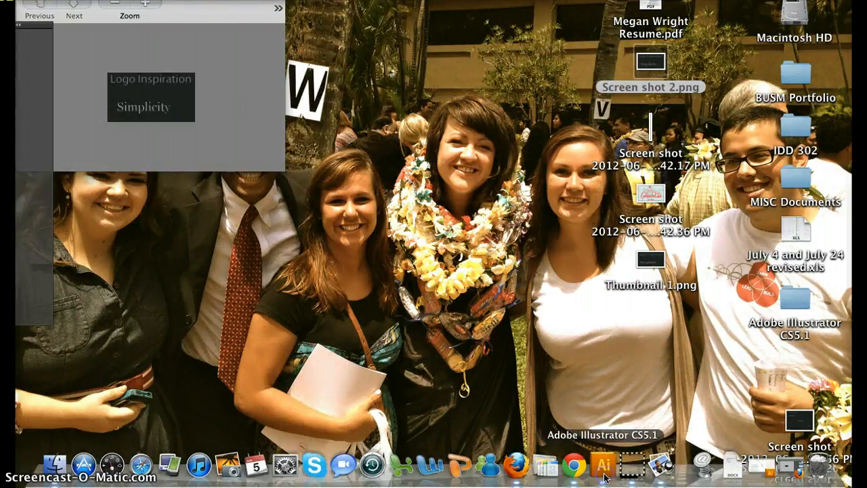
click(468, 260)
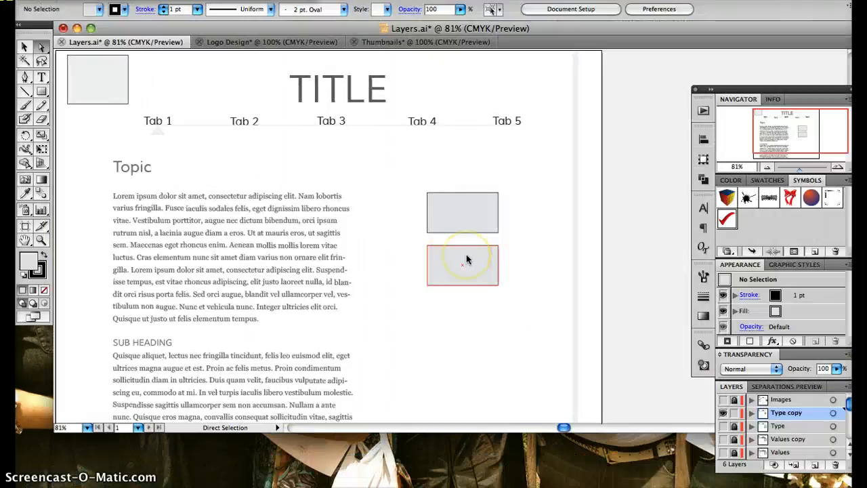
click(422, 194)
click(432, 200)
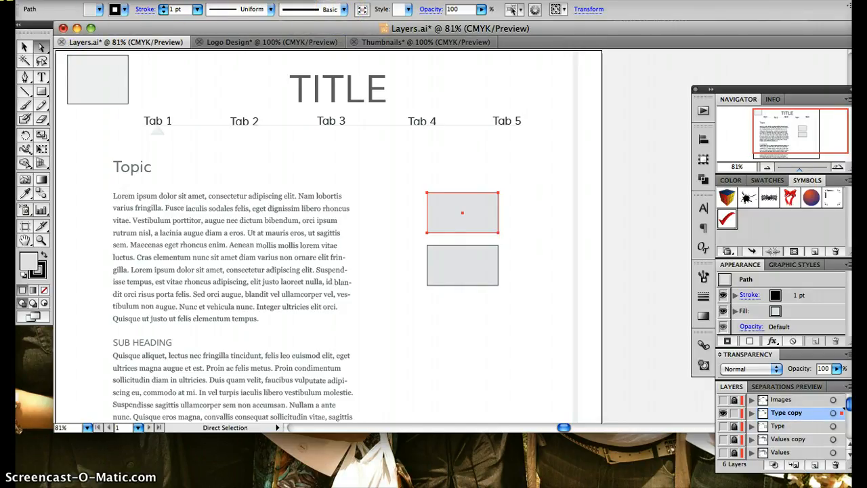
Bring the Screen shot 2.png window forward, quit Preview and return to the Layers.ai document in Illustrator
key(Tab)
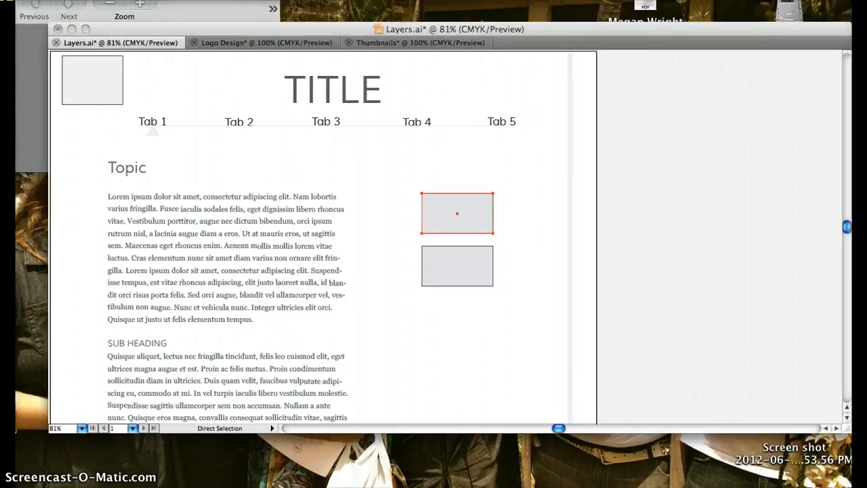
click(291, 16)
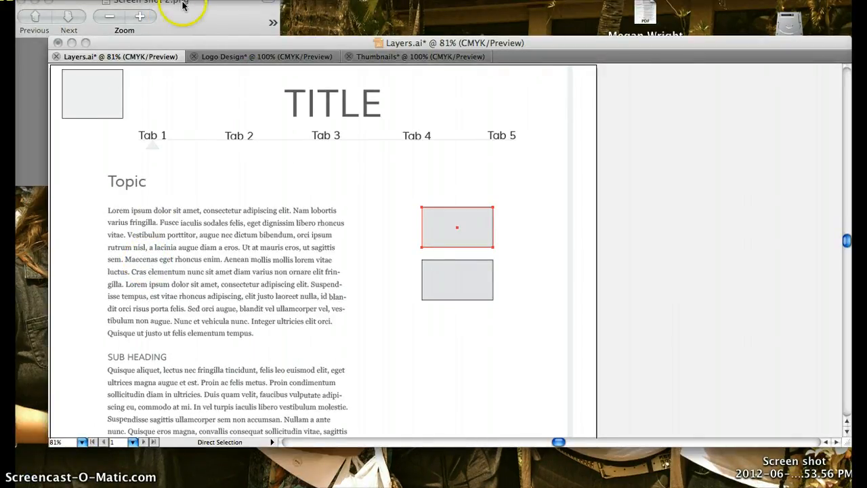
drag(179, 1, 180, 30)
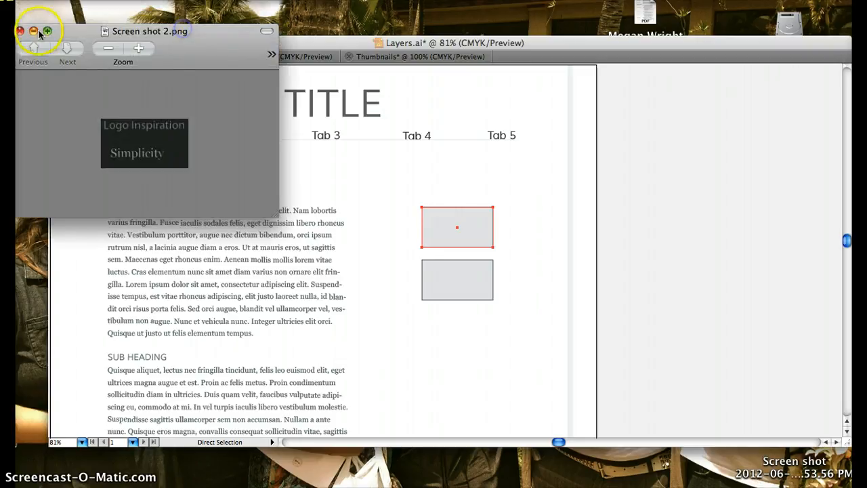
click(40, 0)
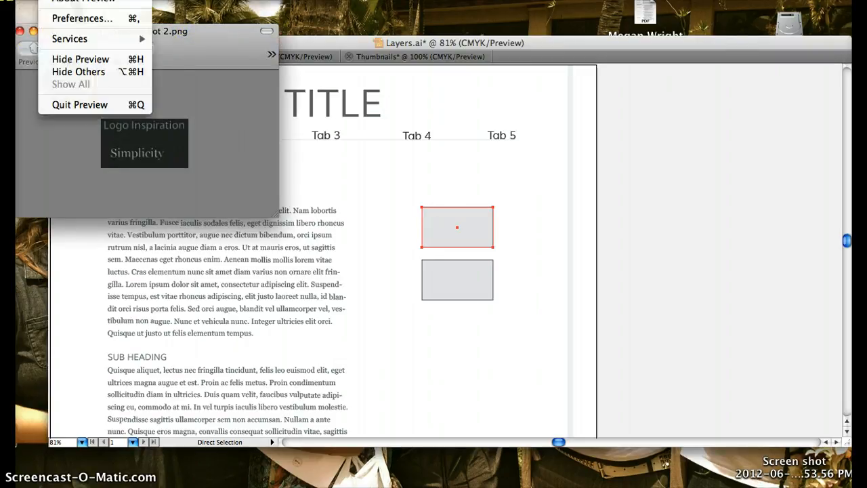
click(63, 105)
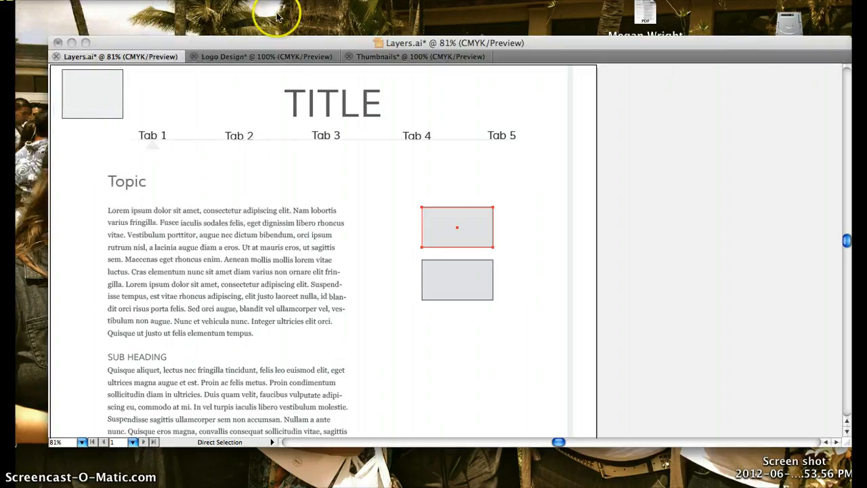
click(334, 42)
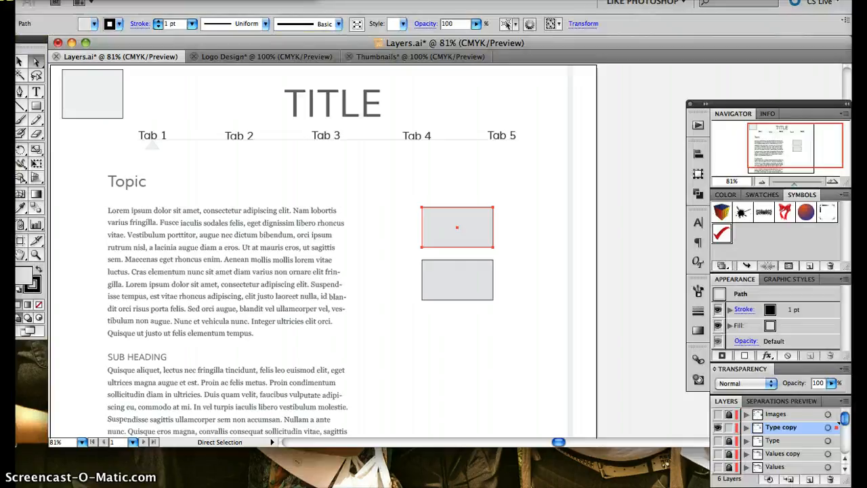
Place Thumbnail 1.png from the desktop and align it over the upper image placeholder
click(111, 0)
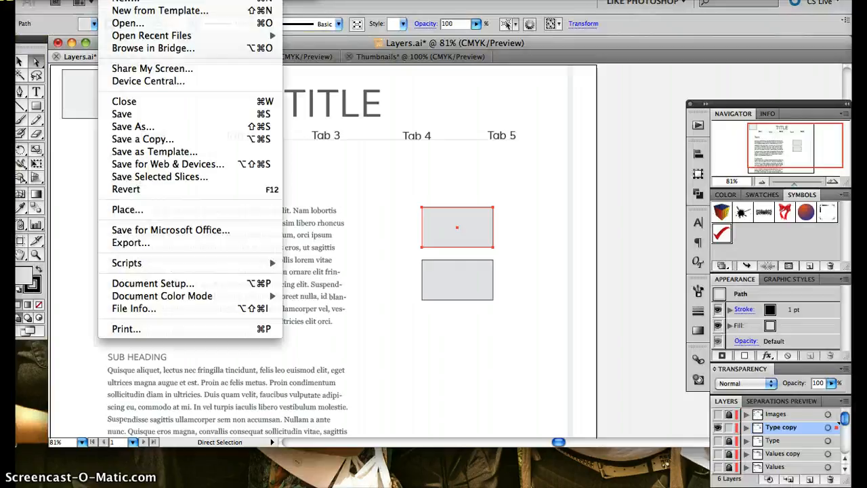
click(161, 211)
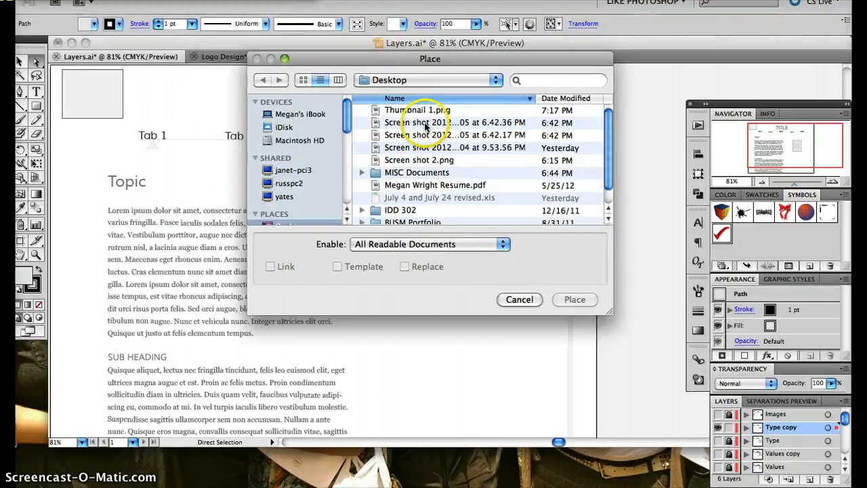
click(425, 110)
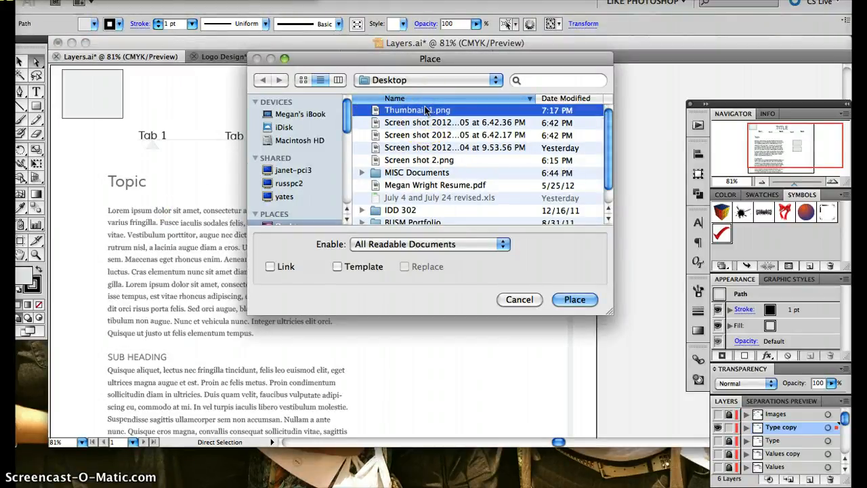
double_click(425, 111)
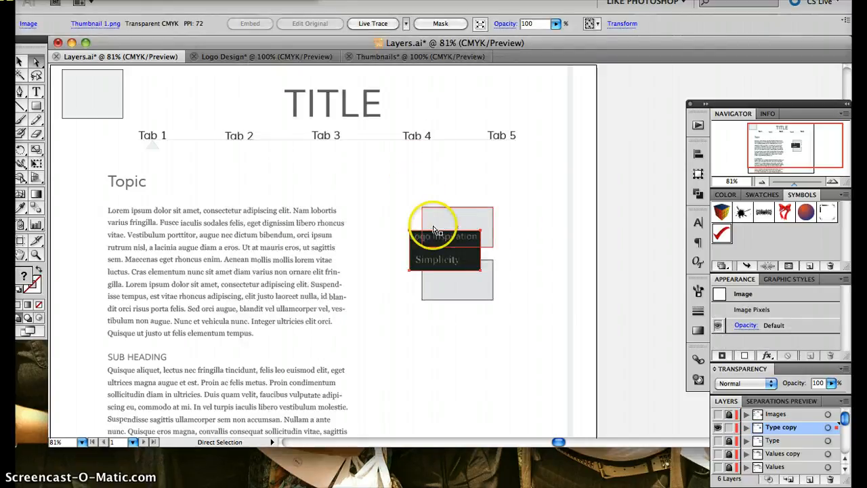
click(437, 248)
drag(437, 248, 450, 223)
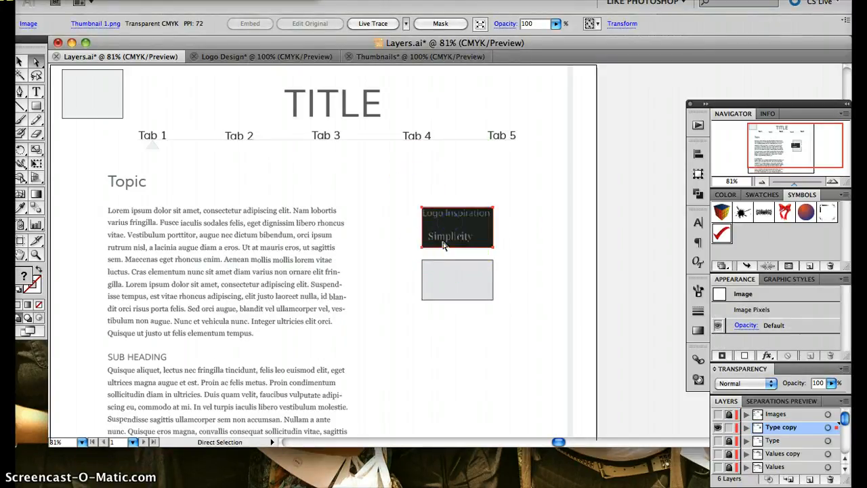
click(406, 260)
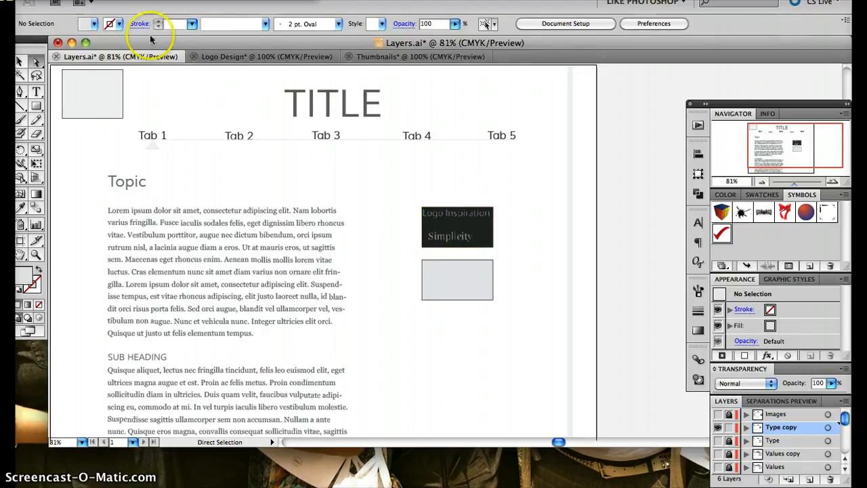
Place Screen shot 2.png from the desktop and align it over the lower image placeholder
click(112, 0)
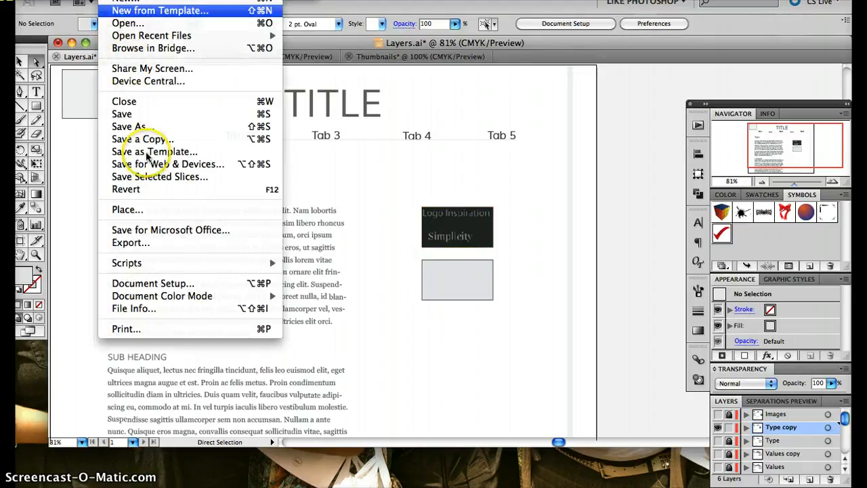
click(147, 208)
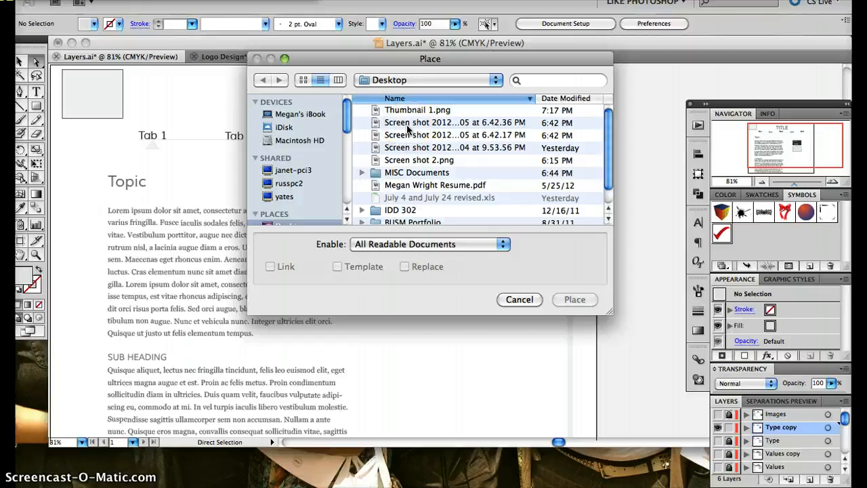
scroll(410, 130, down, 2)
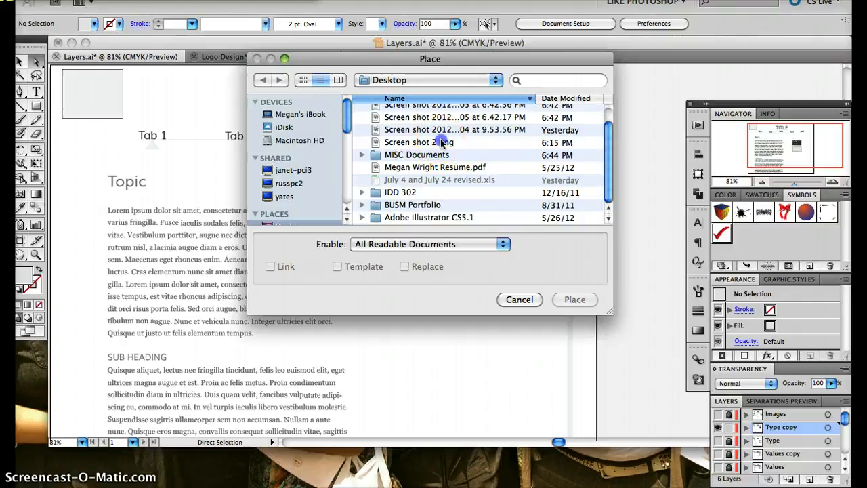
click(441, 143)
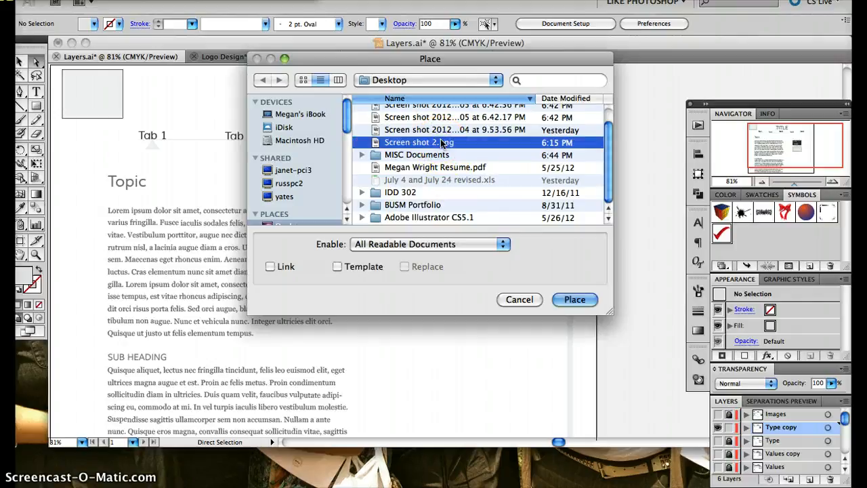
click(572, 298)
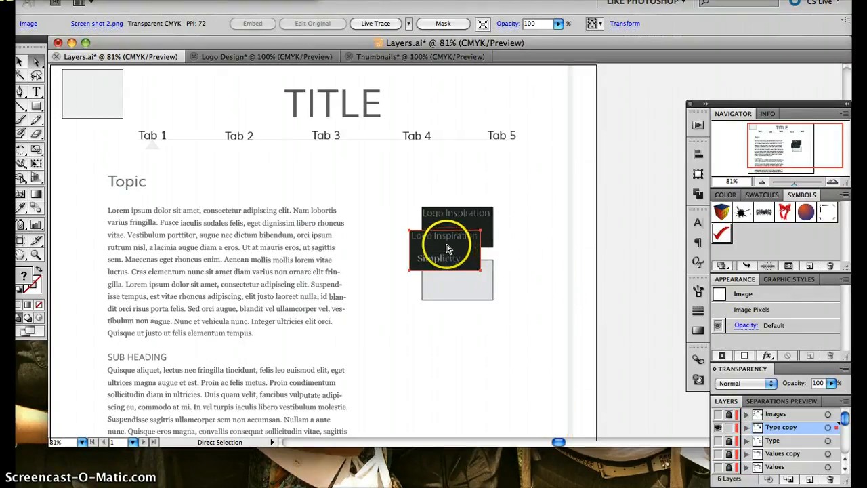
drag(445, 245, 458, 279)
click(459, 317)
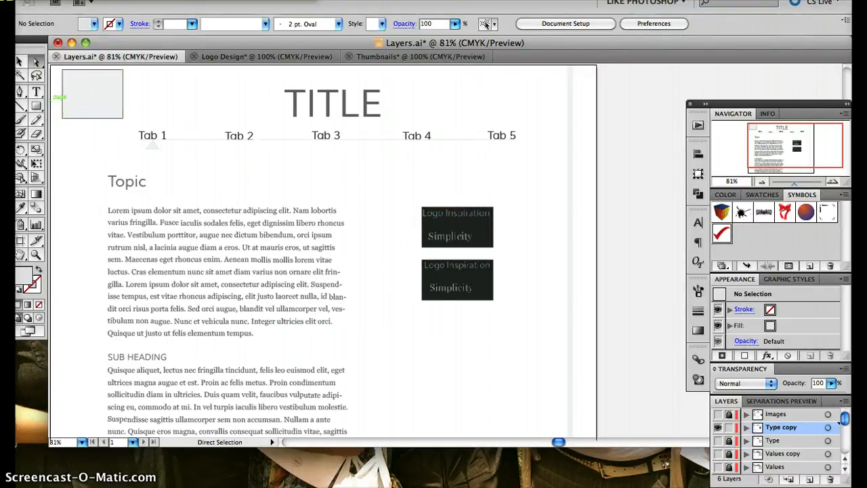
Show the grid and draw a right-pointing triangle with the Pen tool between the body text and the thumbnails
click(20, 92)
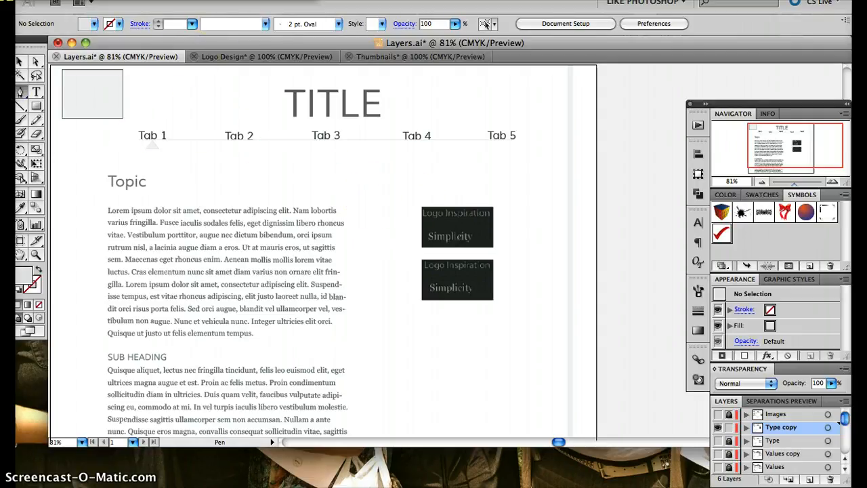
click(321, 2)
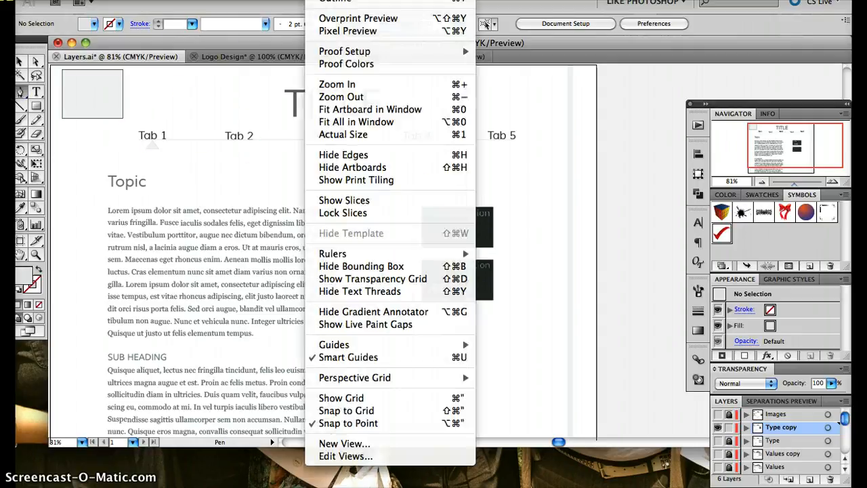
click(379, 399)
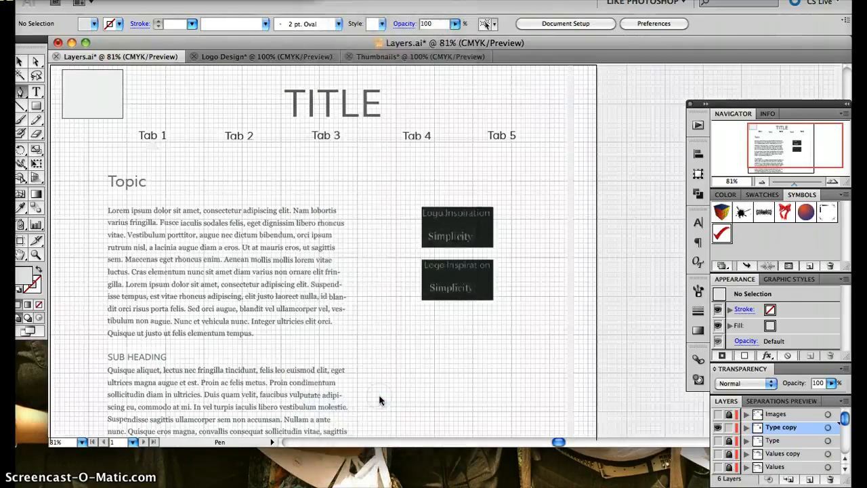
click(356, 183)
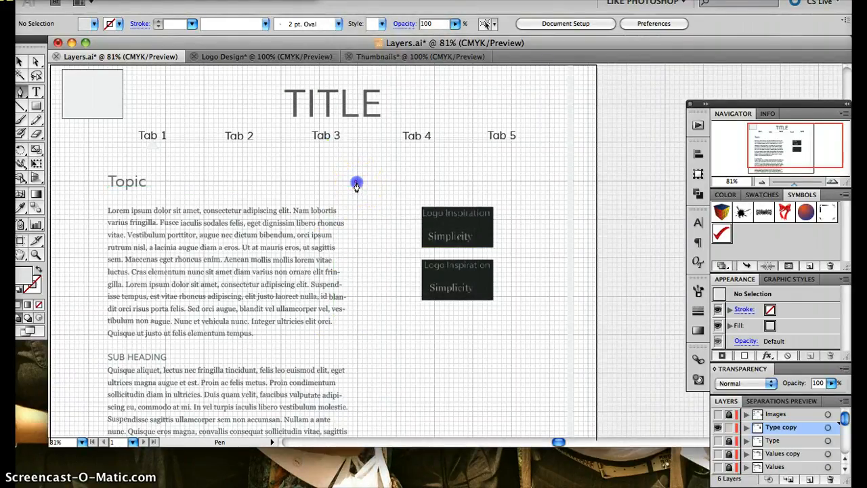
click(357, 221)
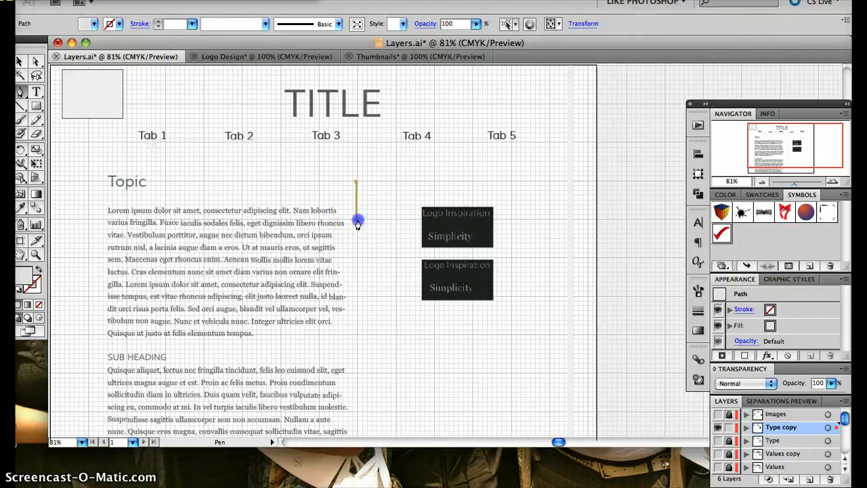
click(393, 205)
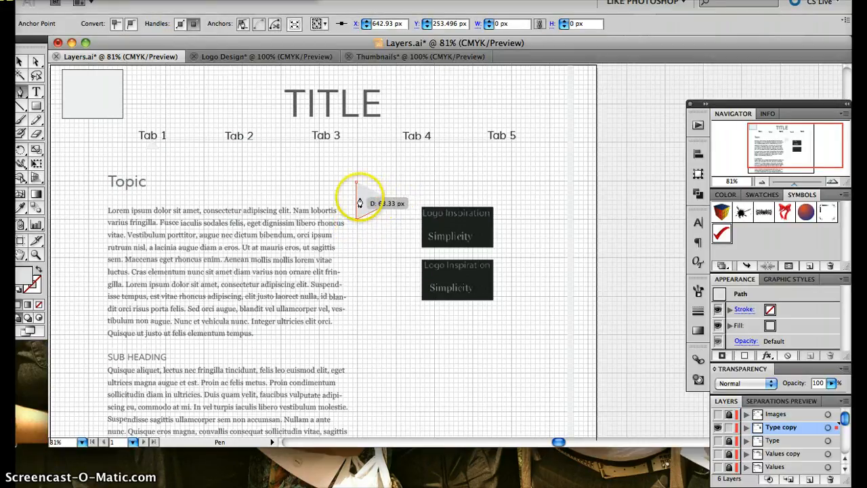
Scale the triangle down and center it on the upper thumbnail as a play symbol
click(20, 62)
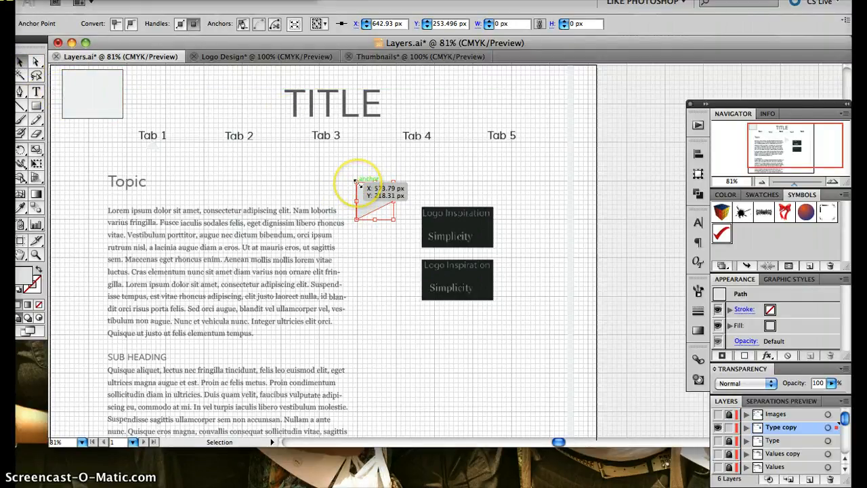
drag(356, 183, 458, 230)
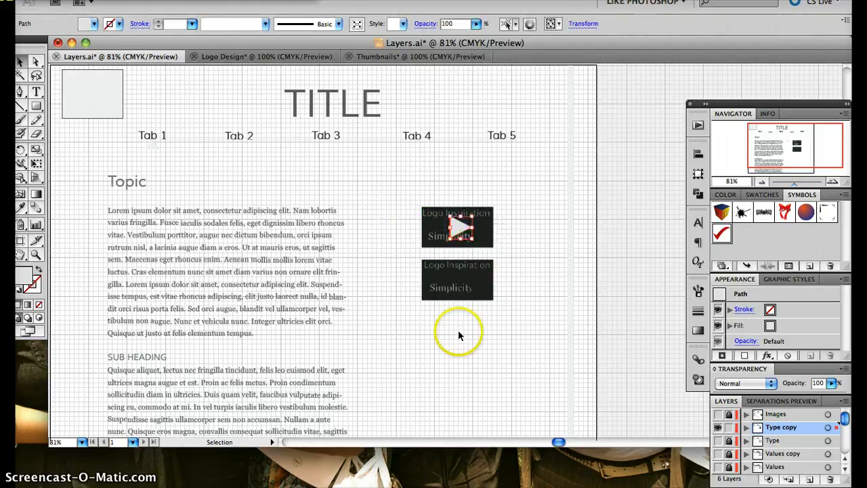
Fill the play triangle on the upper thumbnail with a slightly darker light grey swatch
click(458, 330)
click(457, 231)
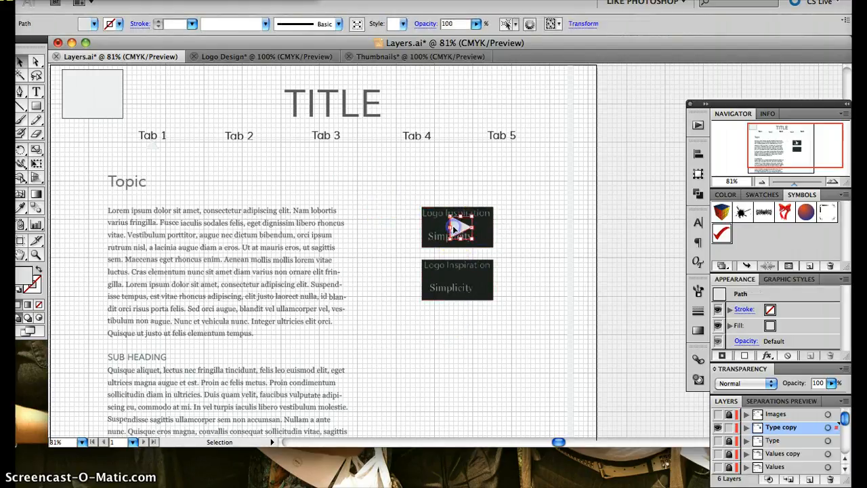
click(93, 25)
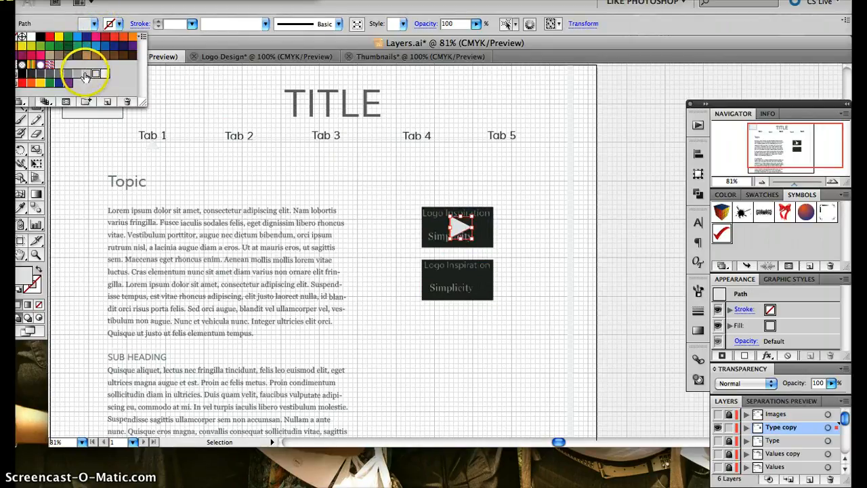
click(85, 74)
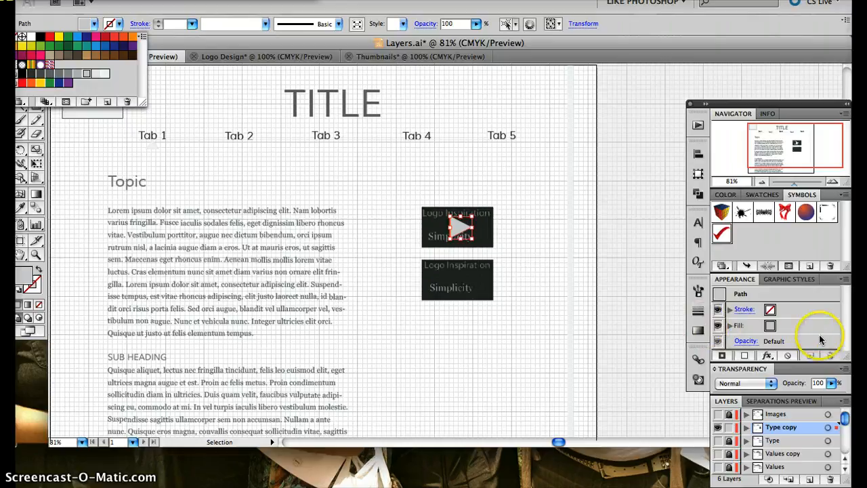
Set the play triangle's opacity to 50% and deselect it
click(831, 383)
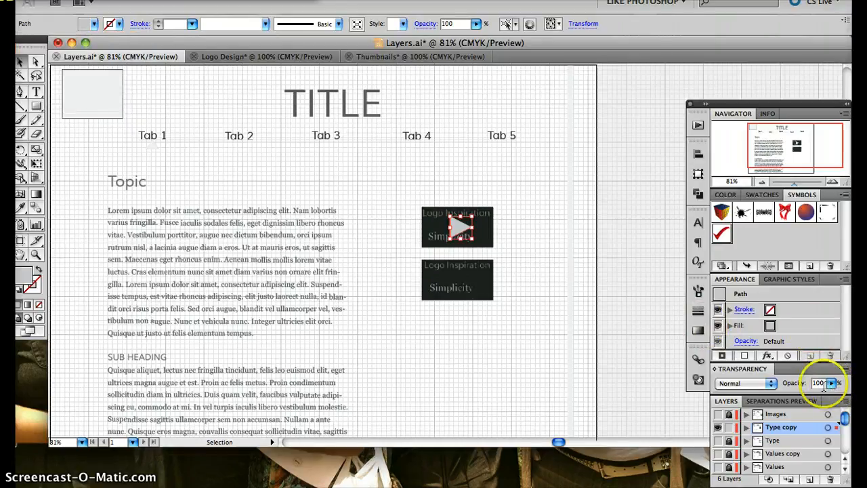
drag(823, 384, 805, 383)
text(5)
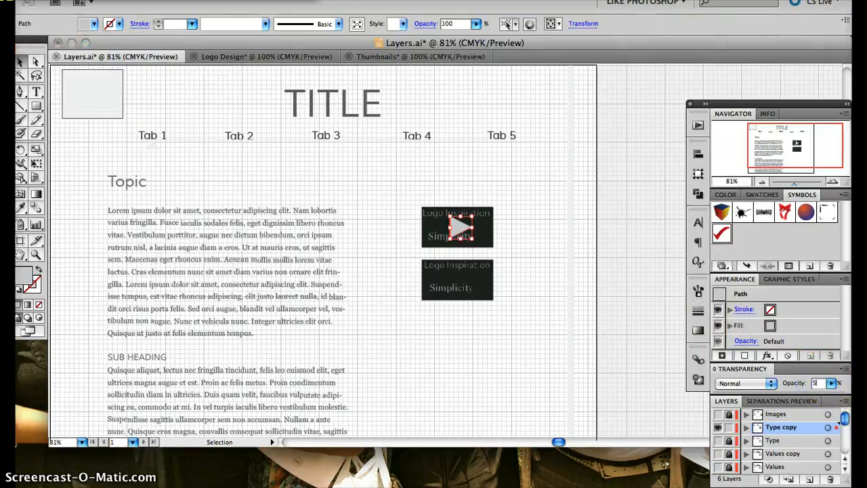
text(0)
key(Return)
click(480, 377)
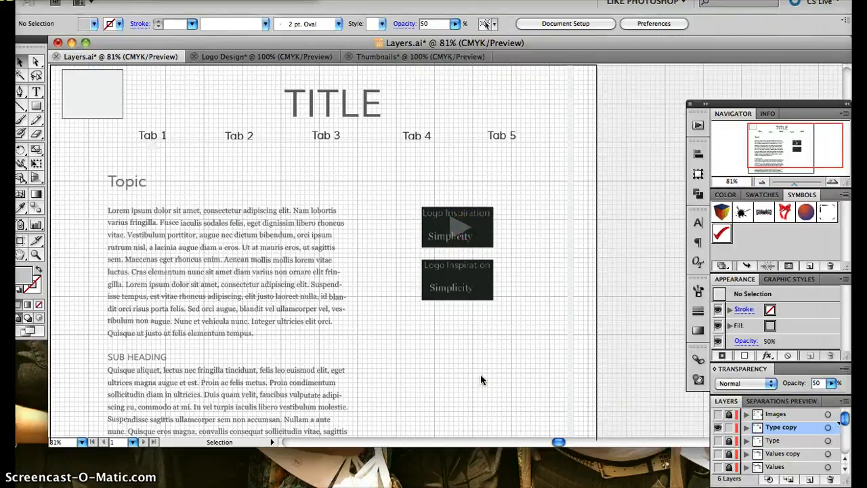
Duplicate the play triangle and center the copy on the lower thumbnail
click(459, 229)
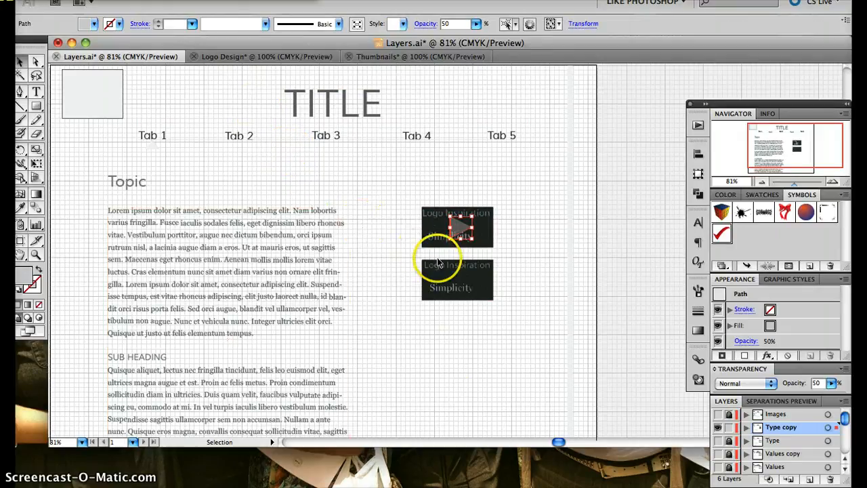
click(452, 276)
key(super+v)
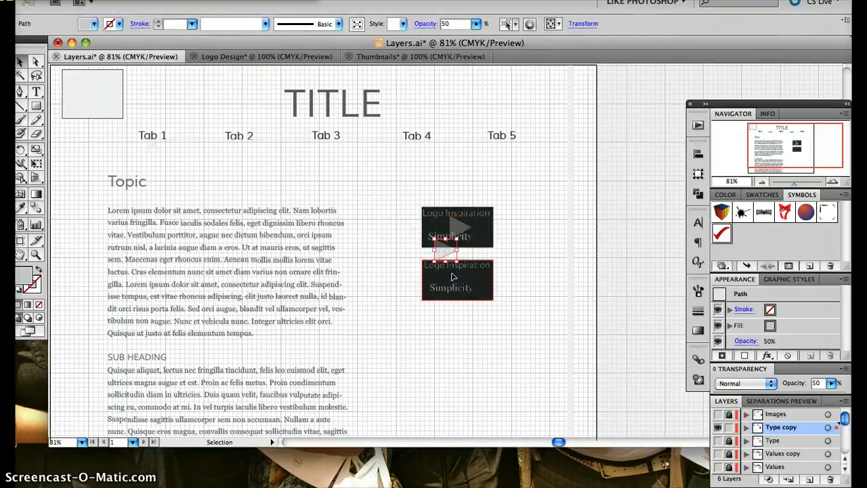
drag(435, 246, 458, 284)
click(457, 340)
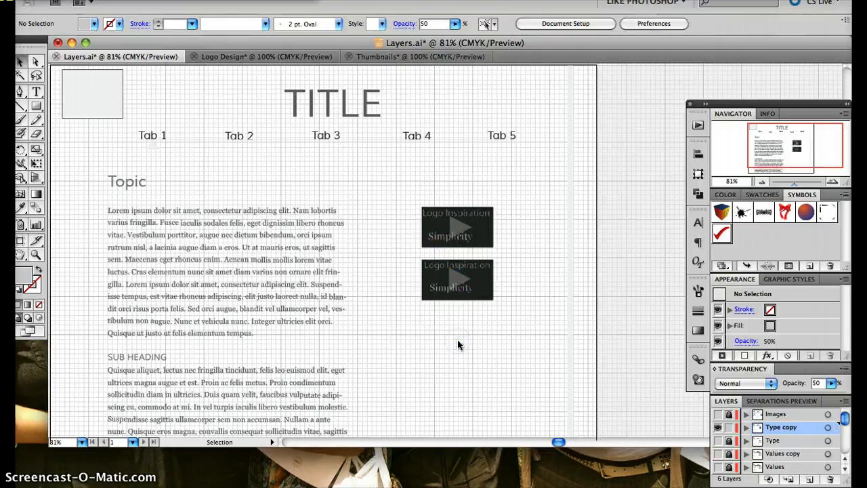
Hide the grid in the Layers.ai layout
click(322, 1)
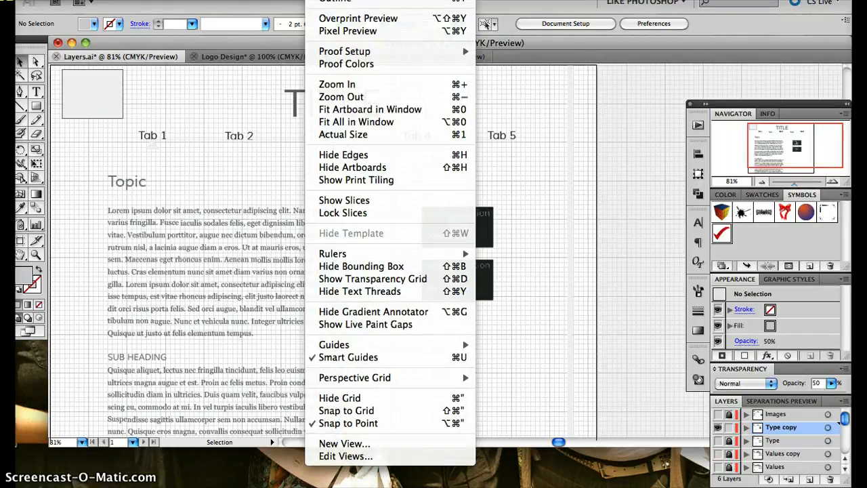
click(395, 398)
click(381, 336)
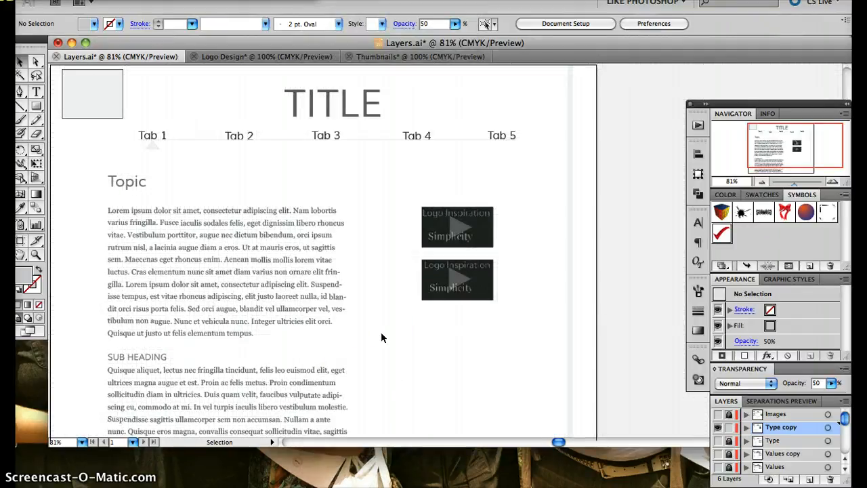
Copy the grouped Wright Designs logo with the red check mark from the Logo Design document
click(56, 136)
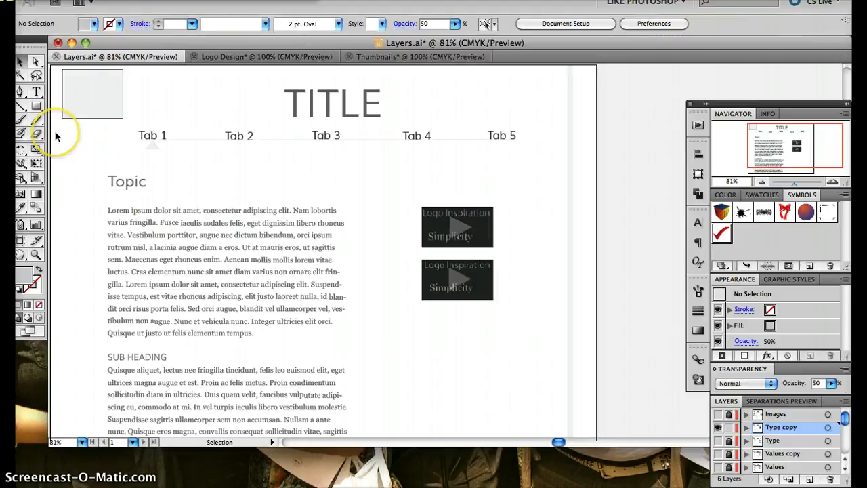
click(108, 85)
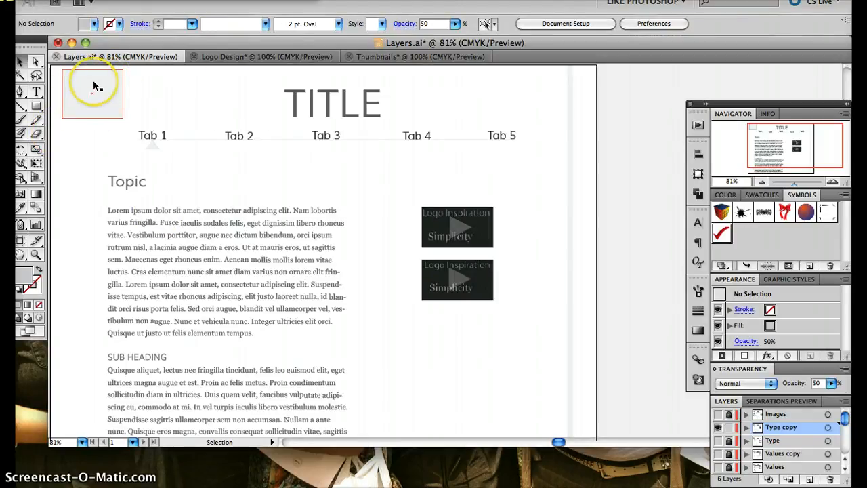
click(204, 56)
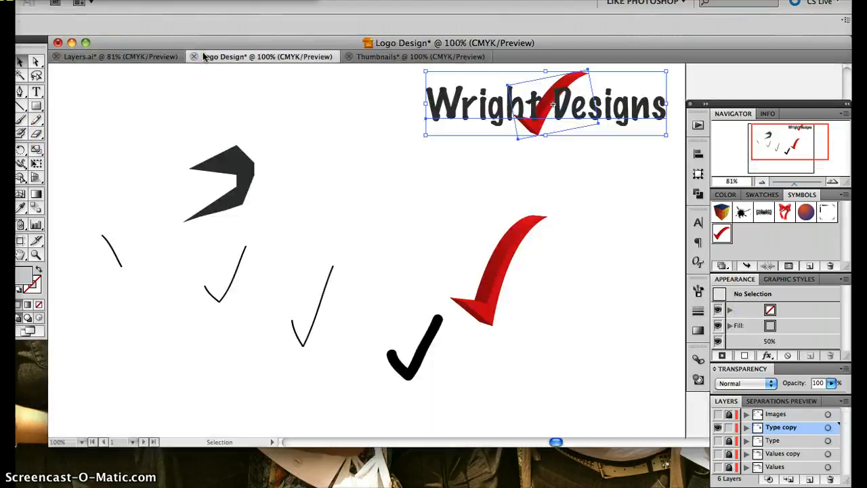
click(594, 156)
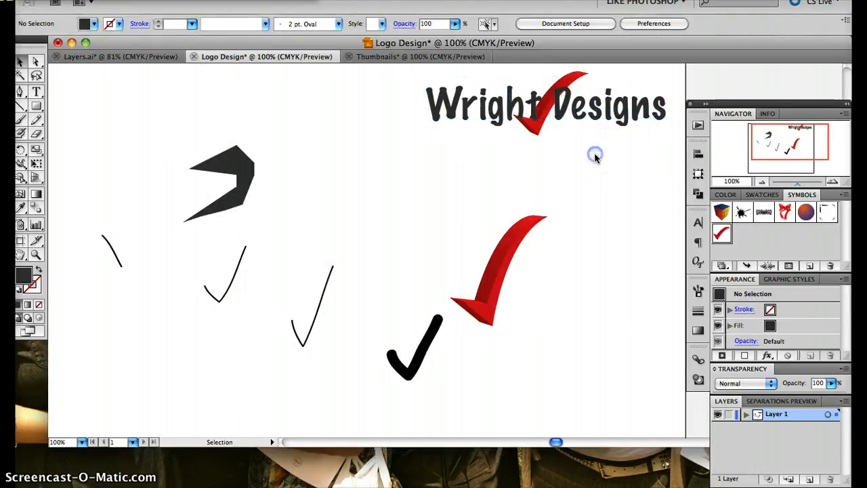
click(550, 106)
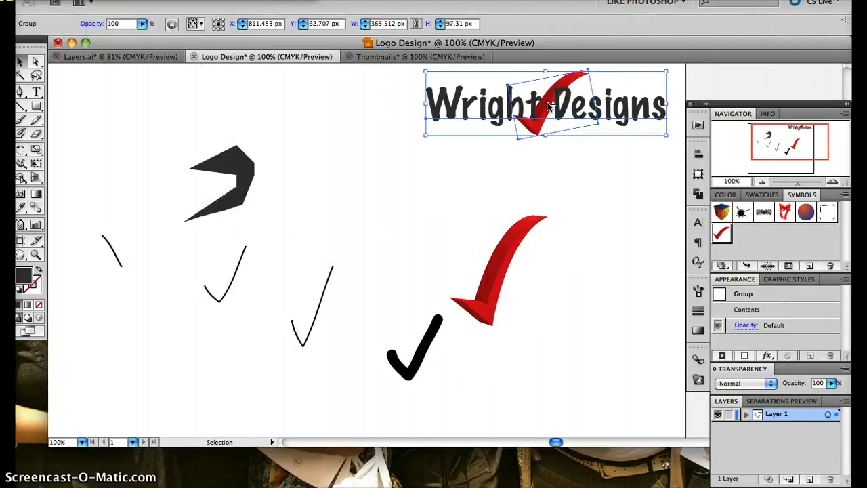
key(super+c)
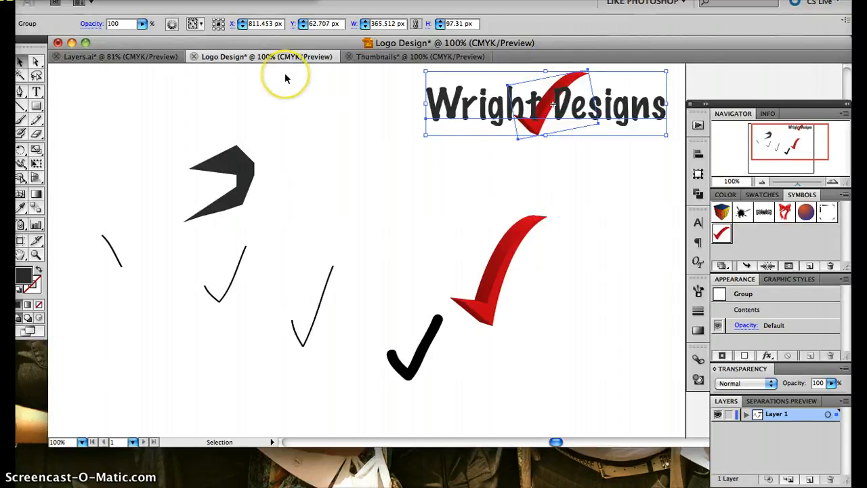
key(super+c)
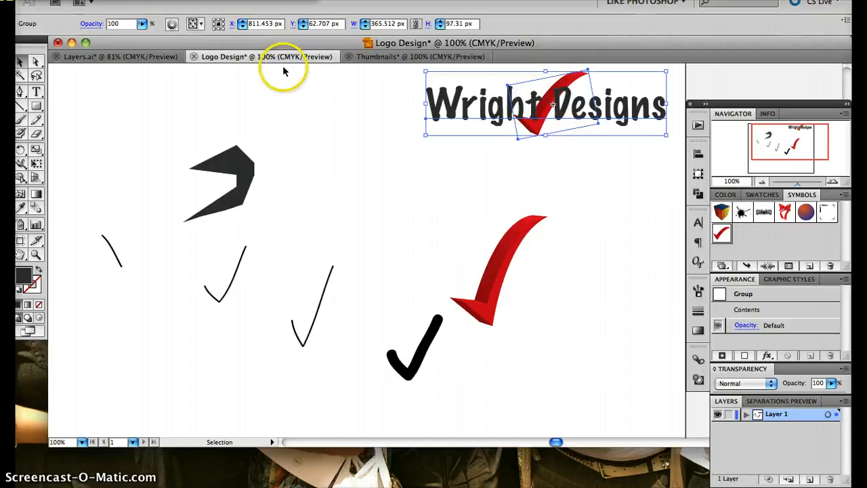
Paste the logo into Layers.ai, move it over the logo placeholder beside the title, and delete the placeholder rectangle
click(351, 56)
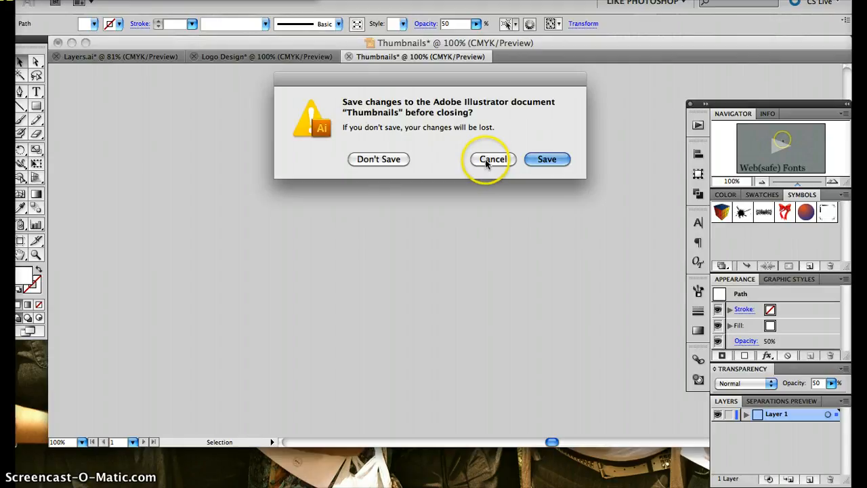
click(484, 159)
click(87, 59)
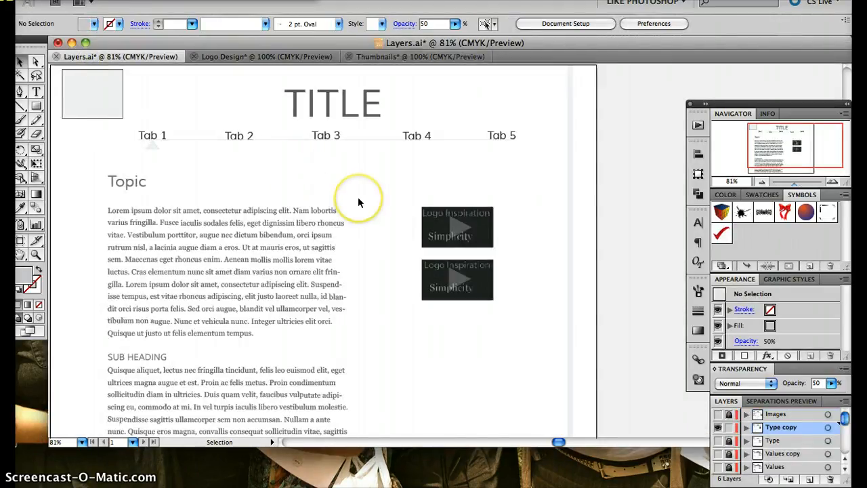
key(super+v)
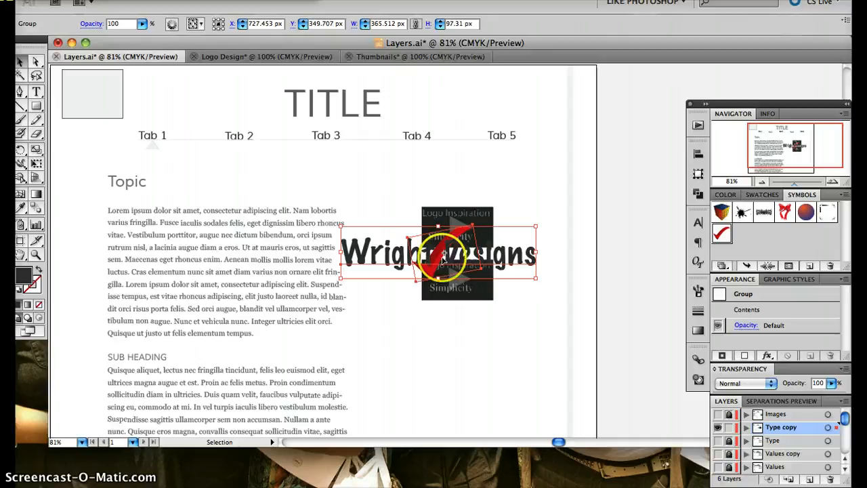
drag(369, 242, 89, 81)
click(84, 113)
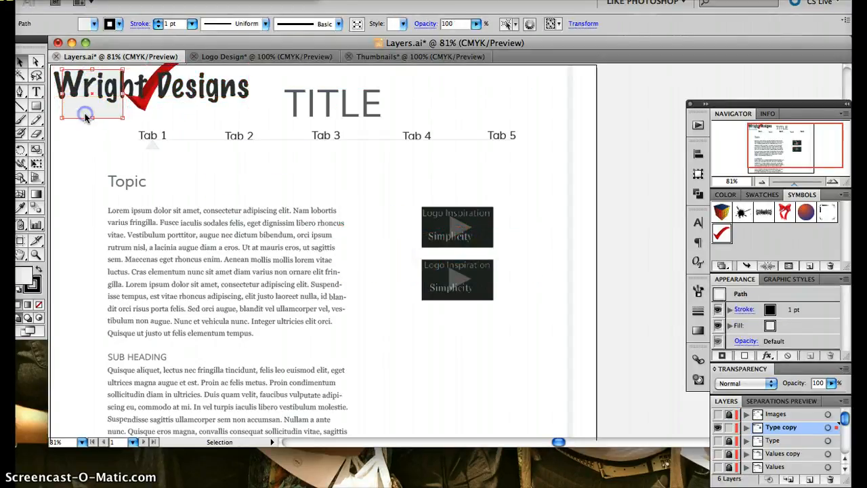
click(84, 118)
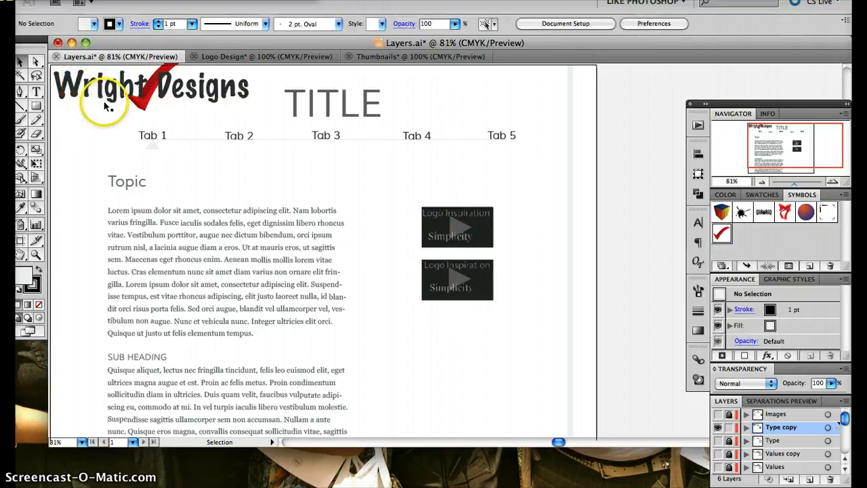
Scale the Wright Designs logo down proportionally and fit it into the page's upper-left corner above Tab 1
click(126, 90)
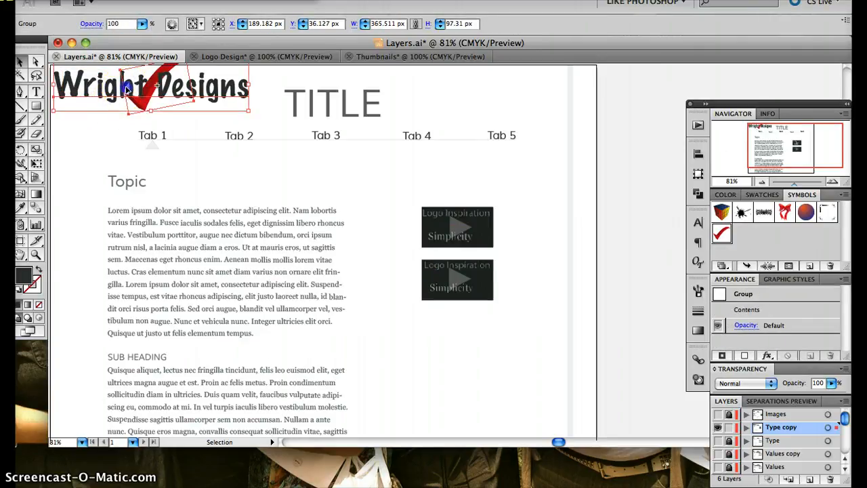
drag(126, 90, 124, 96)
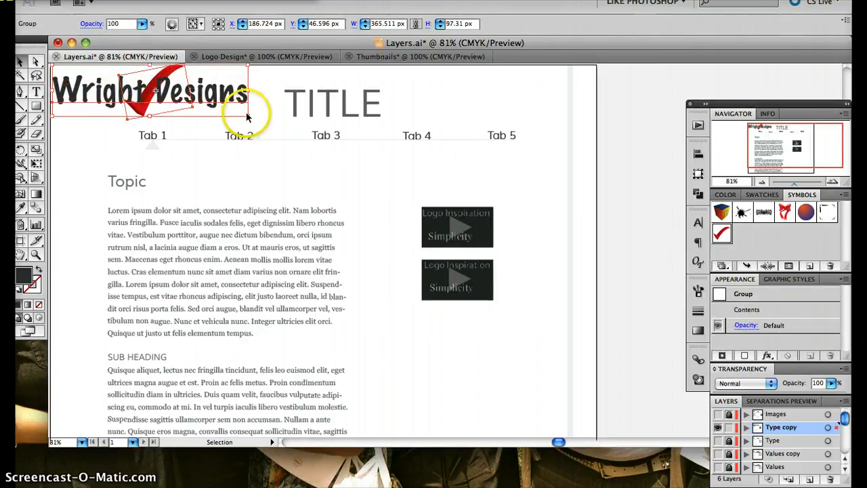
drag(248, 114, 172, 96)
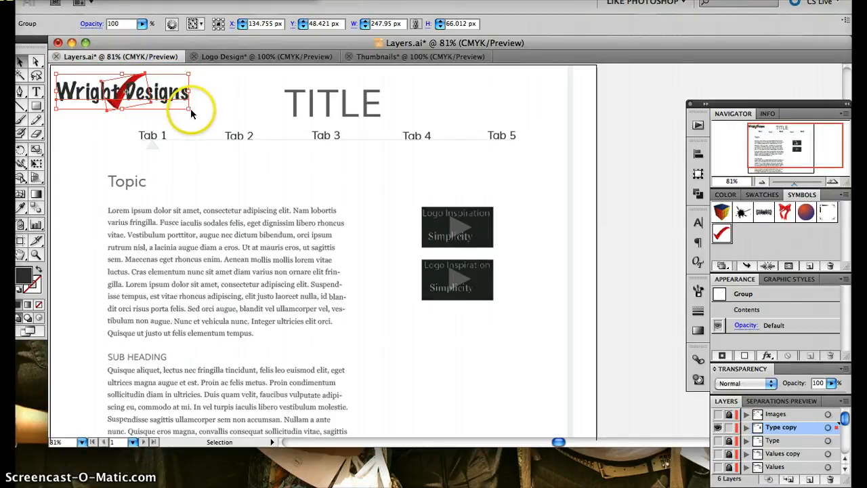
drag(188, 110, 120, 80)
click(120, 116)
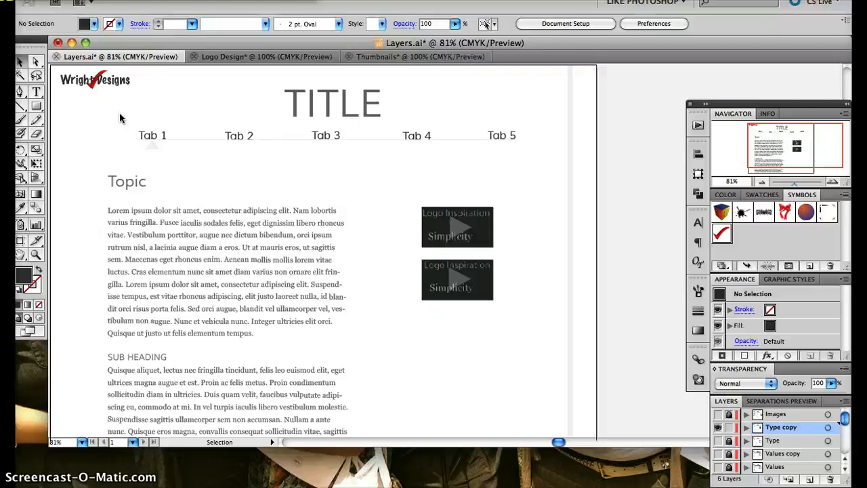
scroll(107, 145, down, 4)
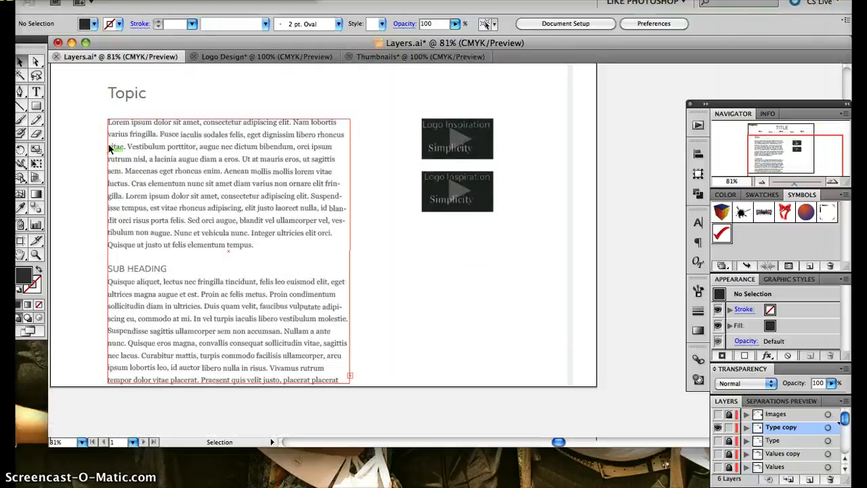
scroll(109, 149, up, 2)
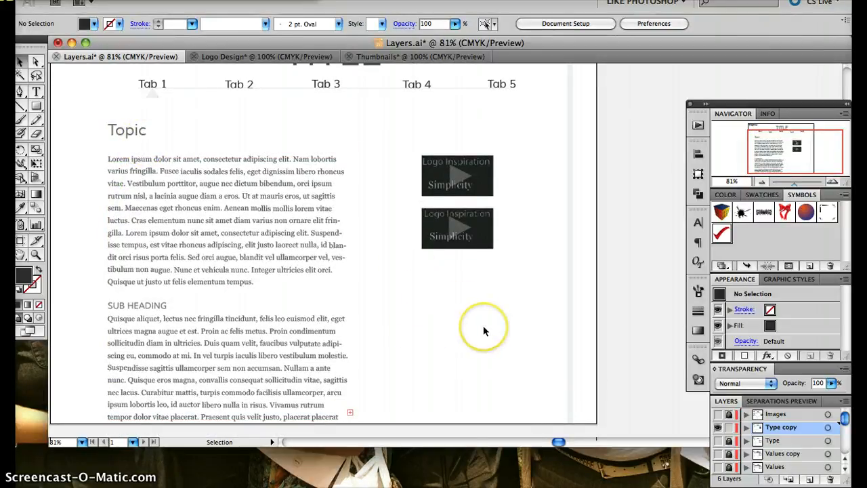
scroll(464, 325, left, 4)
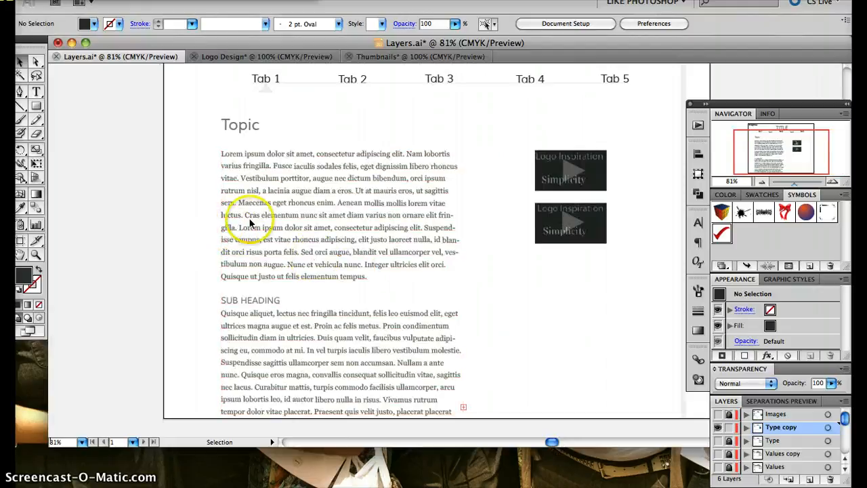
scroll(195, 210, right, 2)
scroll(196, 209, up, 2)
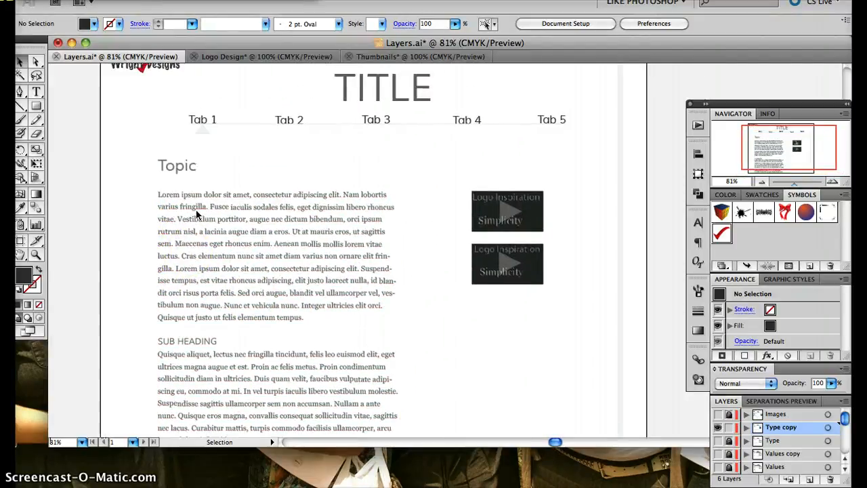
scroll(196, 211, up, 1)
scroll(196, 211, right, 2)
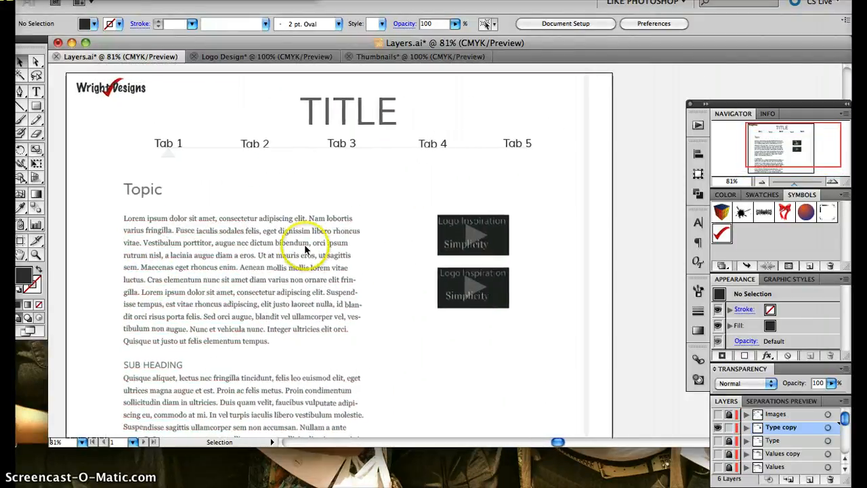
Move the Thumbnail 1.png image sideways off its grey placeholder, leaving the play triangle in place
click(445, 239)
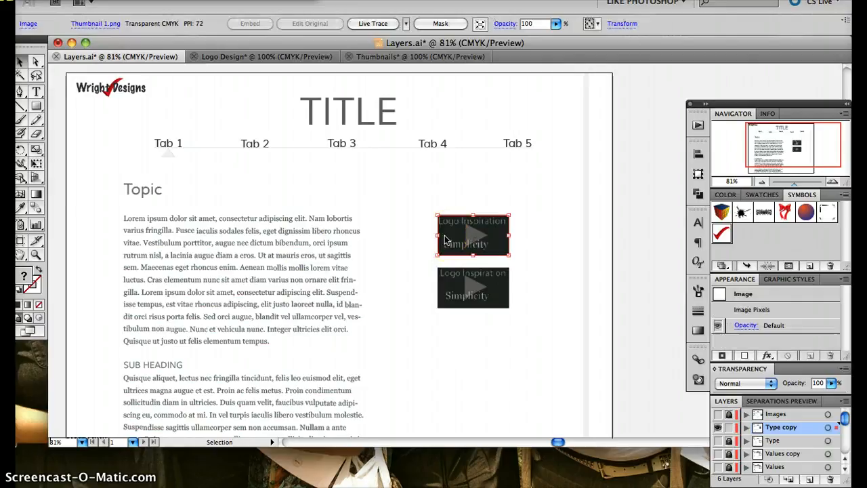
key(v)
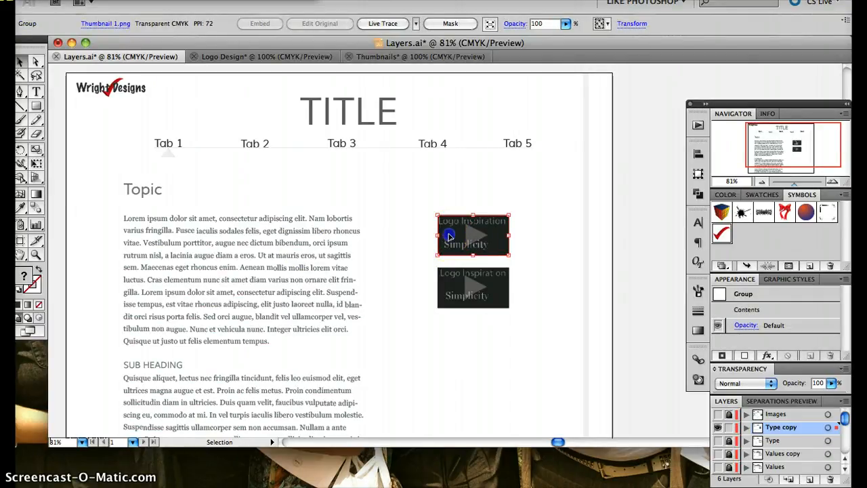
drag(448, 236, 511, 235)
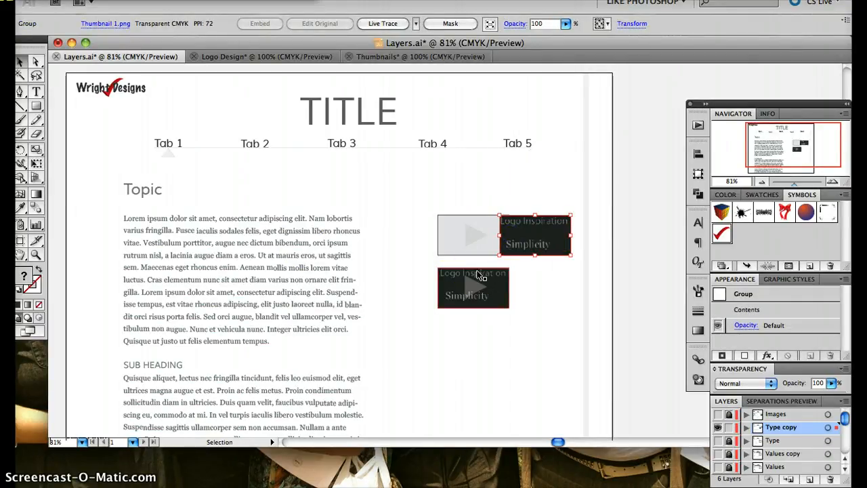
Move the upper Thumbnail 1.png image back over its grey placeholder and play triangle
drag(515, 235, 451, 237)
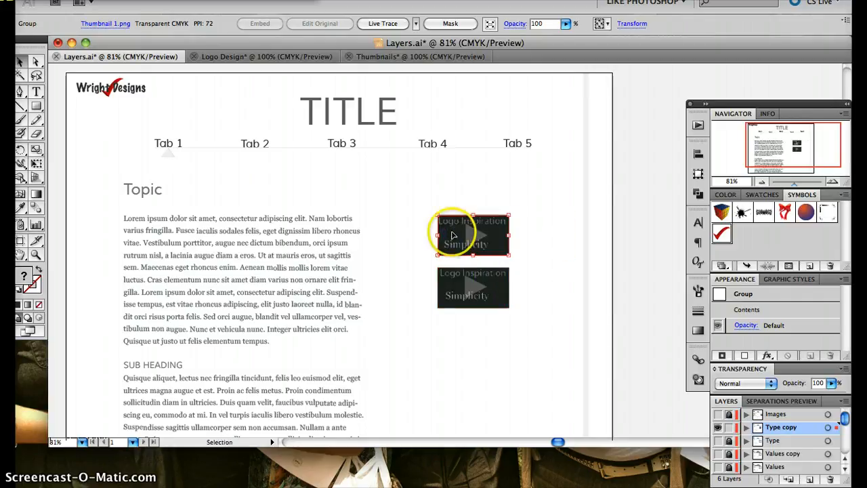
click(453, 234)
click(454, 234)
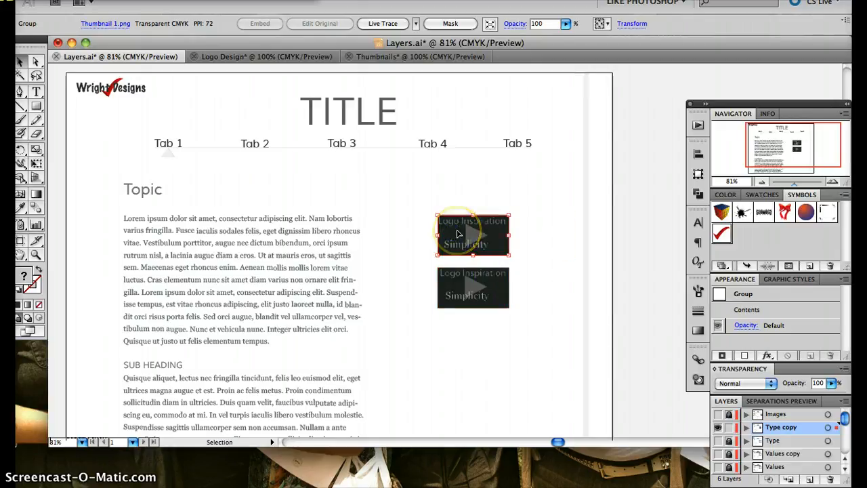
Group the upper thumbnail with its play triangle and move the group about 118 px right, toward the page's edge
drag(420, 207, 522, 260)
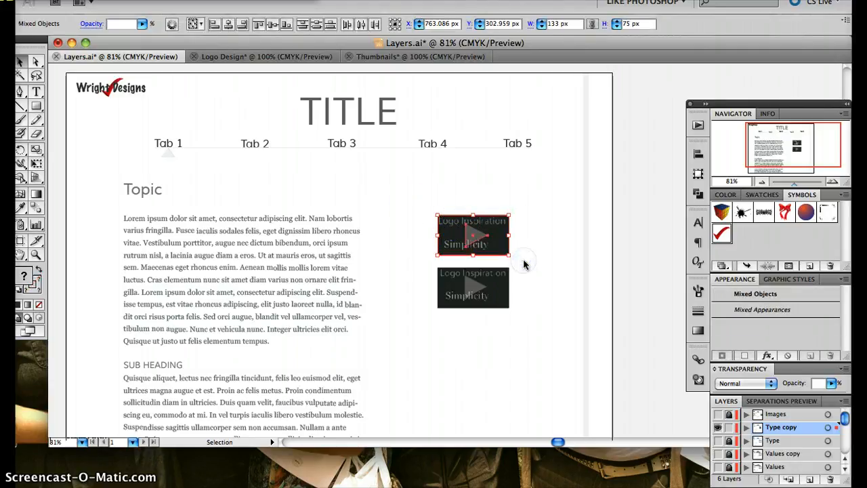
key(super+g)
drag(444, 230, 505, 237)
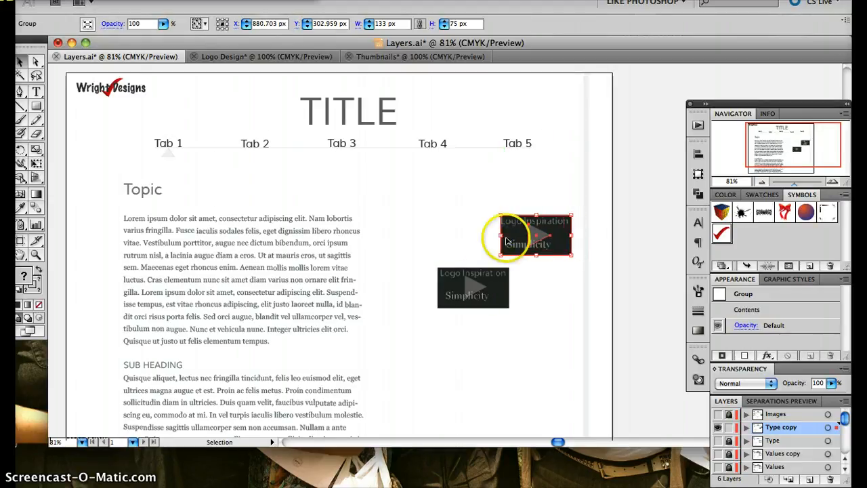
Group the lower thumbnail with its play triangle and align the group directly beneath the upper thumbnail with a small gap
click(453, 290)
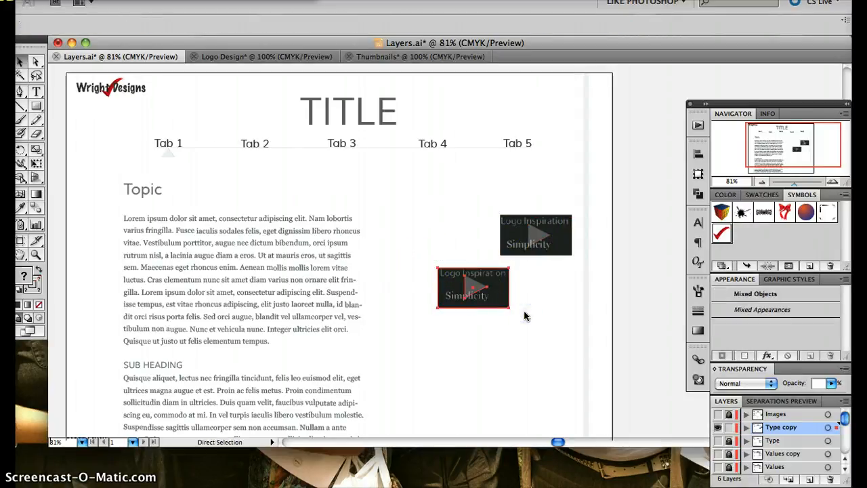
click(491, 289)
drag(528, 290, 554, 290)
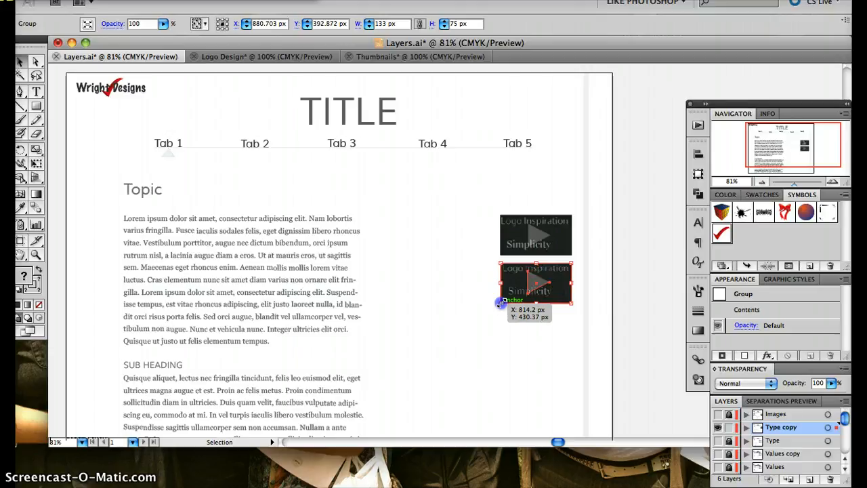
click(471, 319)
Group the Topic heading with its body text and move the group right, toward the thumbnails, leaving an empty left margin
drag(102, 181, 388, 377)
key(super+g)
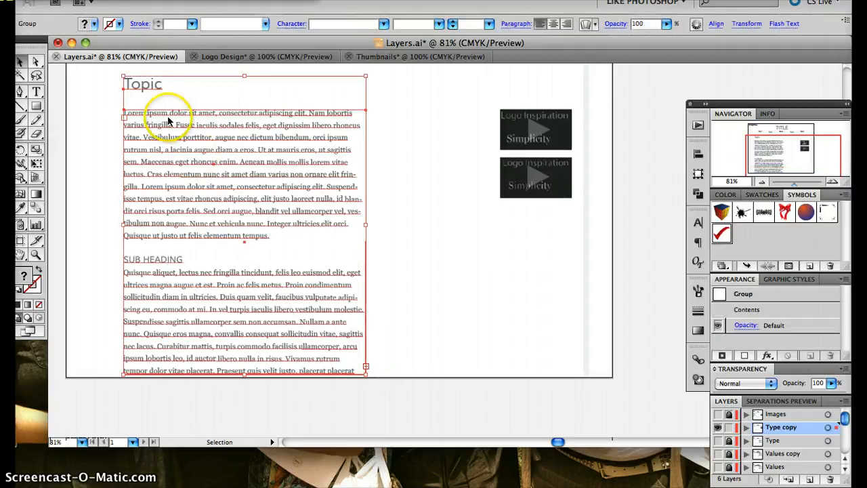
drag(174, 144, 282, 146)
click(197, 198)
scroll(198, 199, up, 5)
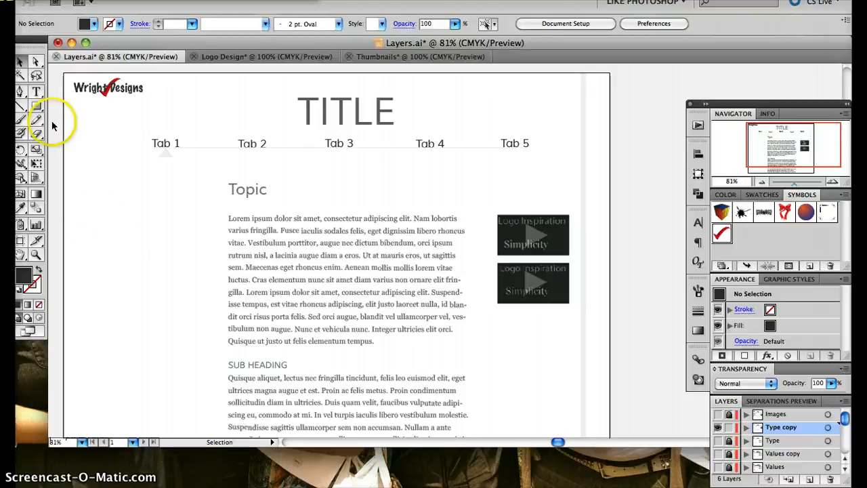
Add an area text box in the left margin beside the body text reading "A pull quote can be very interesting and catch the reader's attention."
click(37, 92)
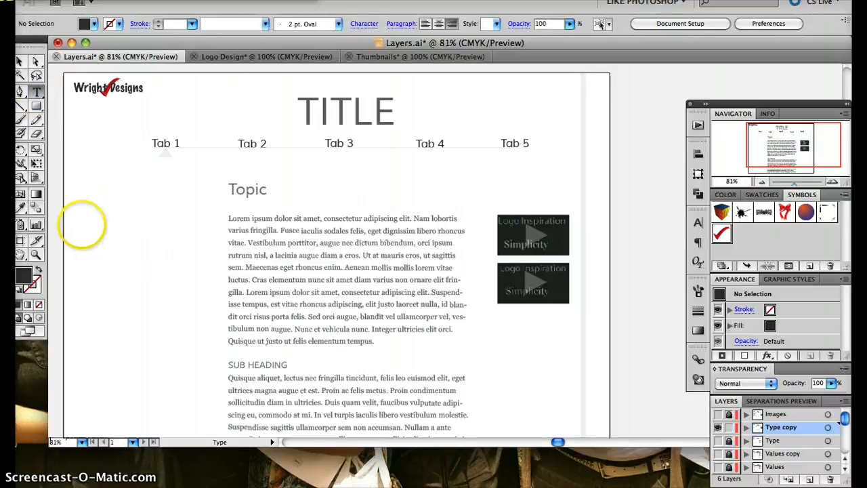
drag(82, 225, 172, 297)
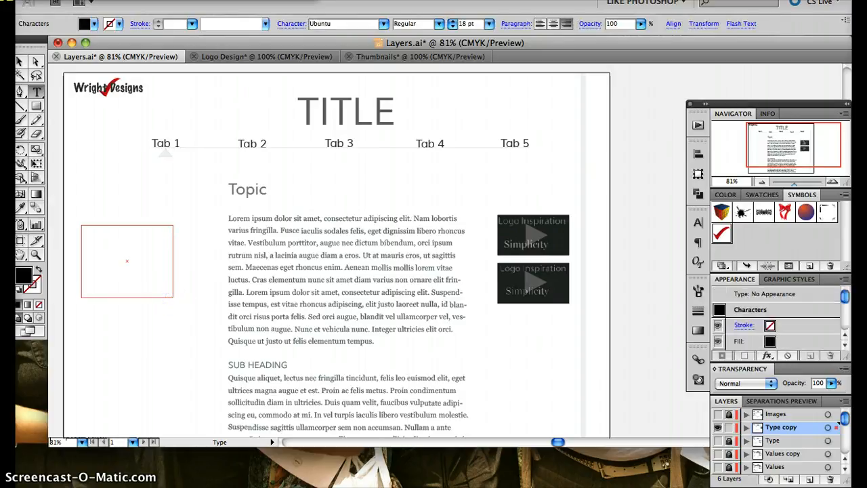
text(A pull quote can be ver)
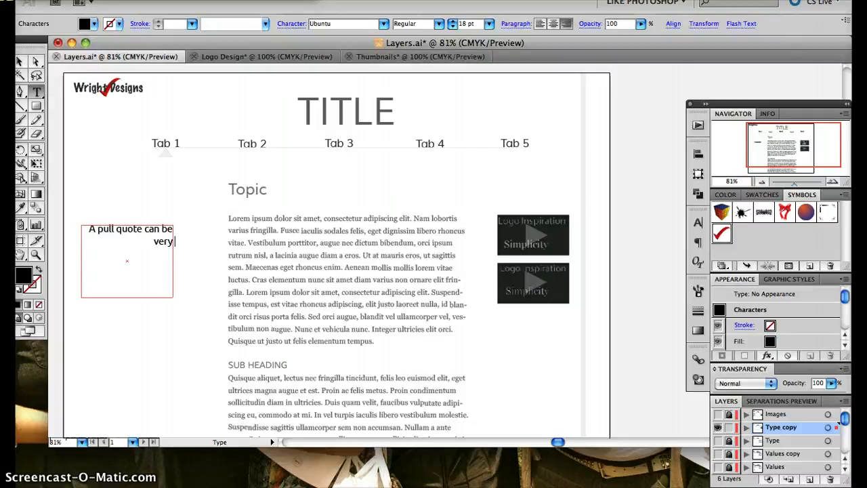
text(y interesting and)
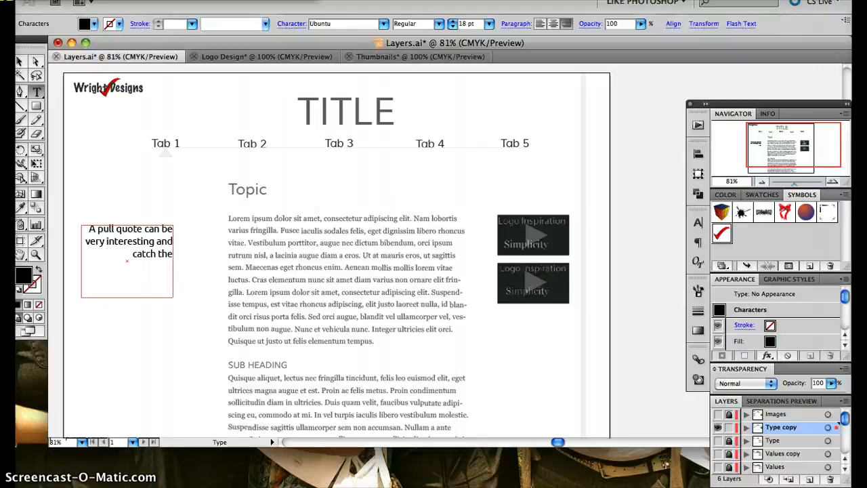
text(catch the reader's)
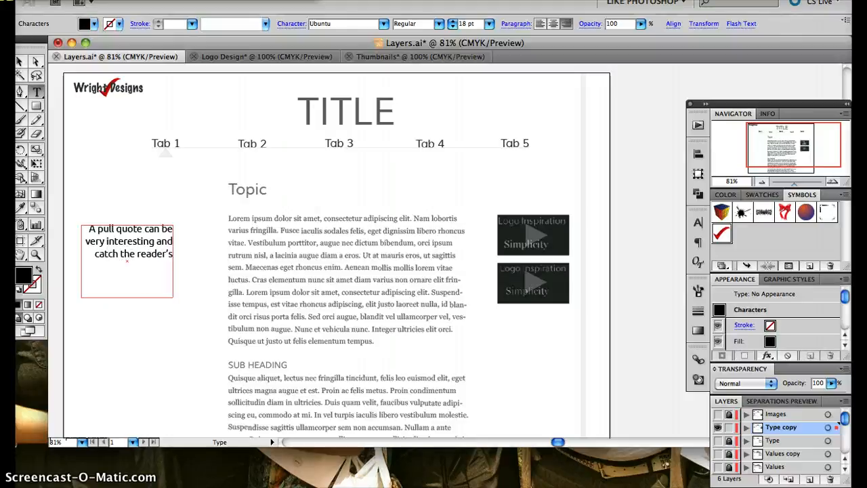
text( ettention.)
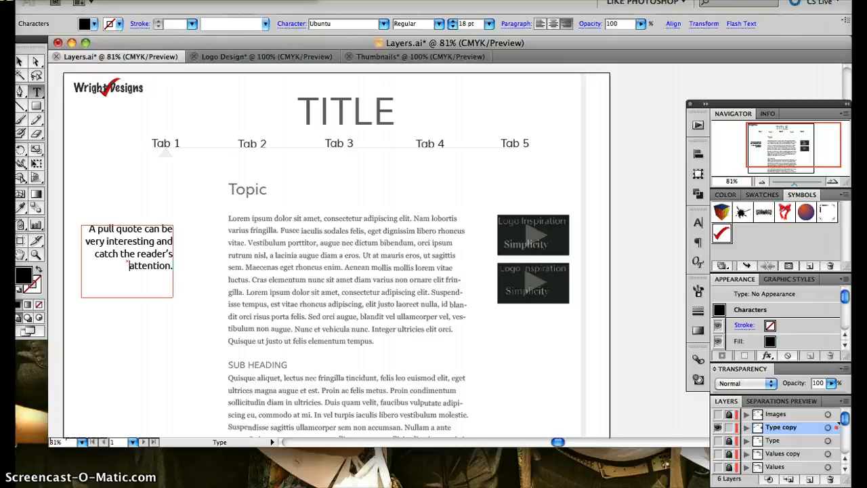
Draw a rectangle slightly wider than the pull quote below it, starting at the page's left edge, and fill it light grey
click(37, 106)
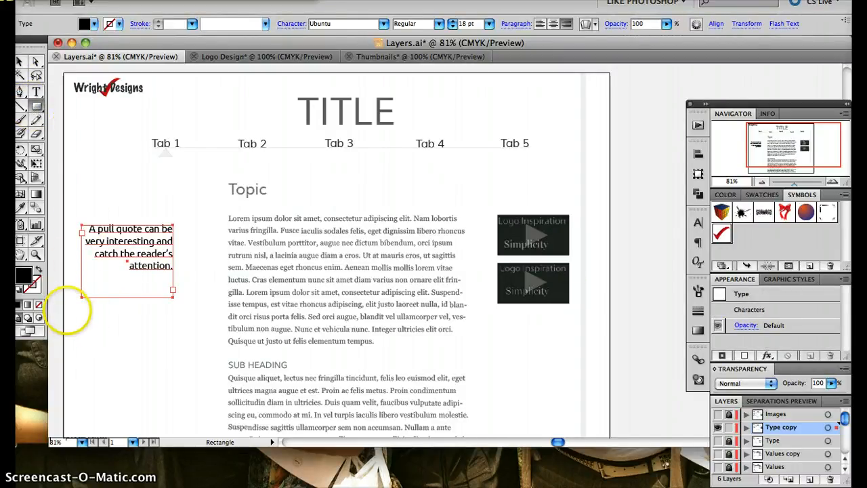
mouse_move(64, 311)
mouse_down()
mouse_move(118, 309)
mouse_move(169, 344)
mouse_move(189, 390)
mouse_up()
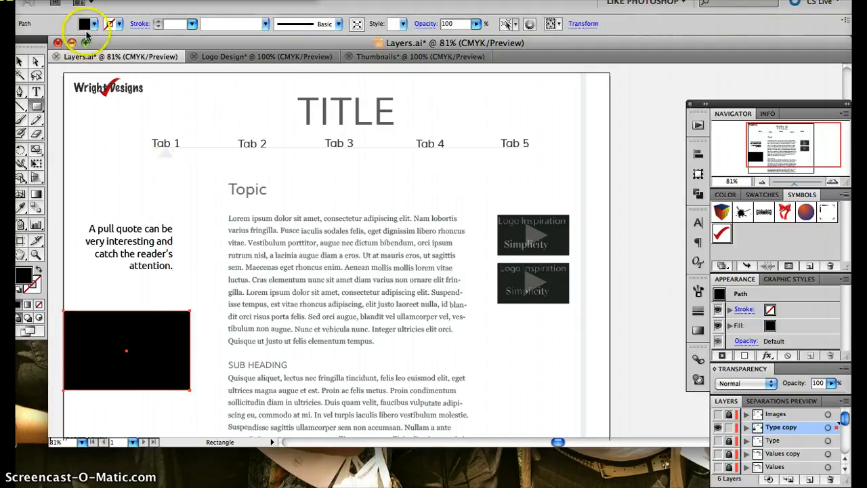
click(90, 25)
click(104, 73)
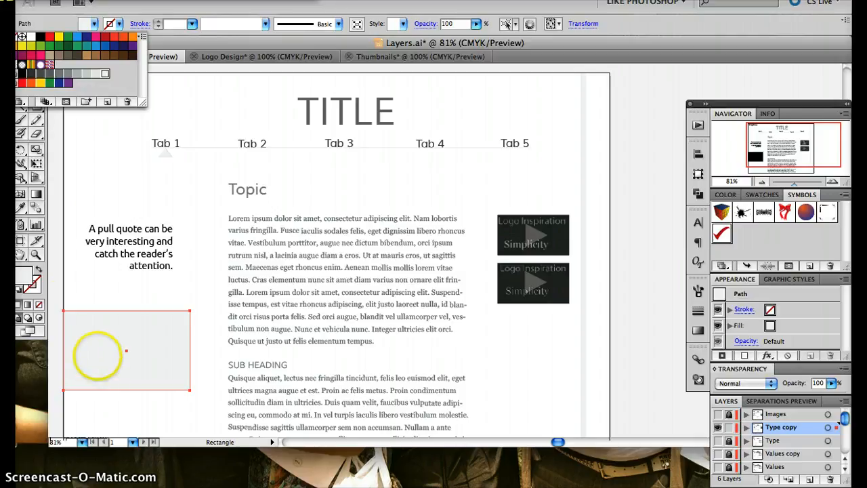
key(Tab)
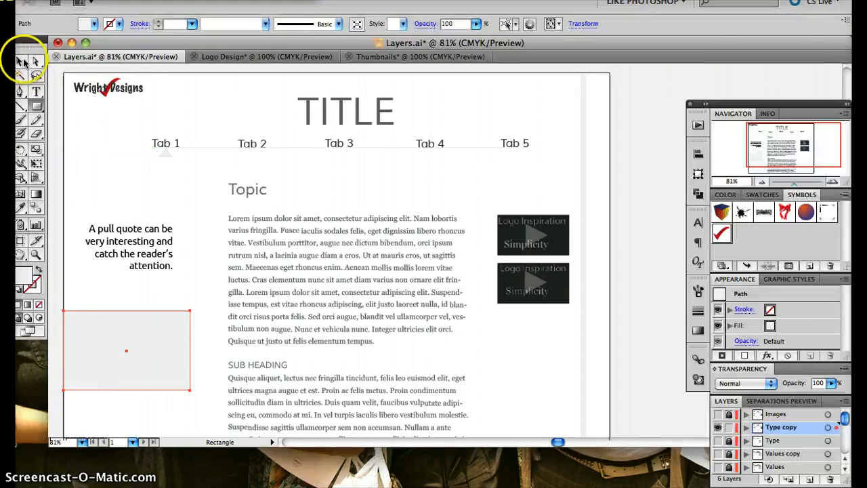
Move the light grey rectangle up over the pull quote and send it to the back
click(20, 61)
click(105, 346)
drag(105, 346, 102, 263)
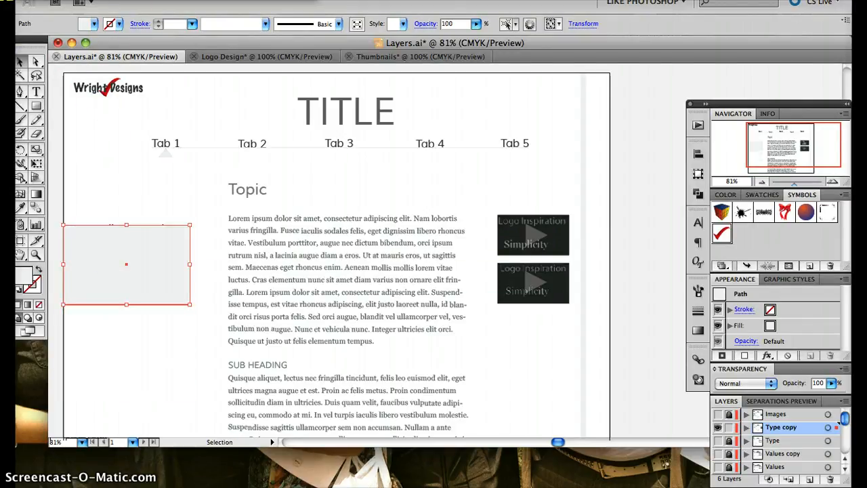
click(174, 2)
mouse_move(241, 10)
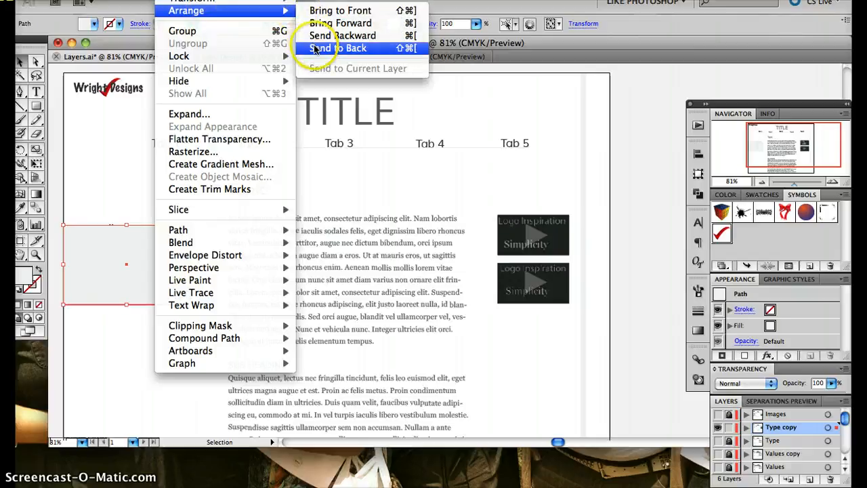
click(314, 49)
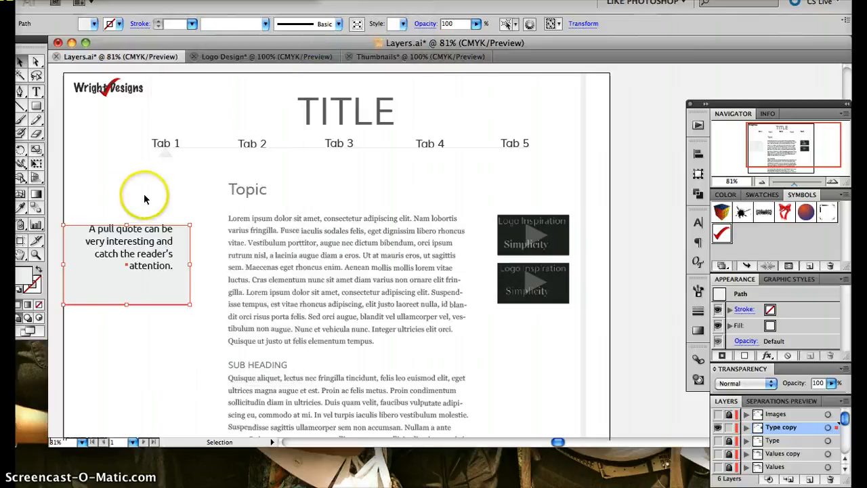
Move the pull quote text slightly down inside the light grey rectangle
click(132, 261)
drag(131, 245, 130, 254)
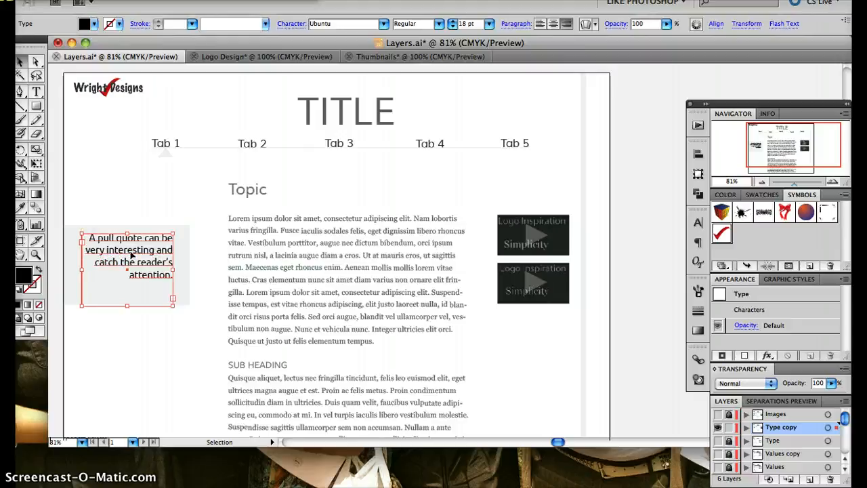
click(138, 364)
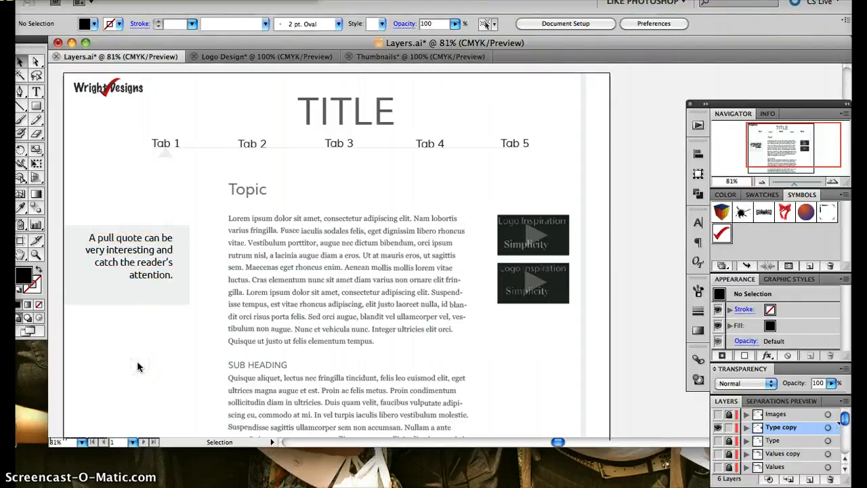
click(128, 349)
click(120, 273)
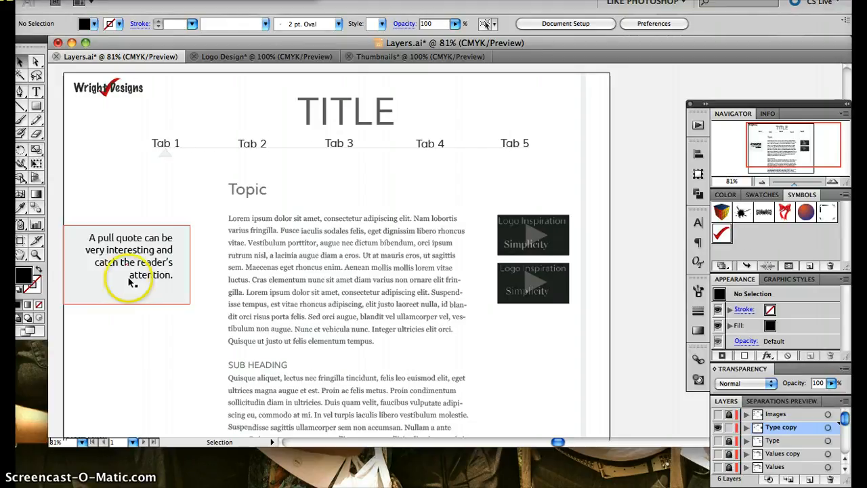
click(177, 213)
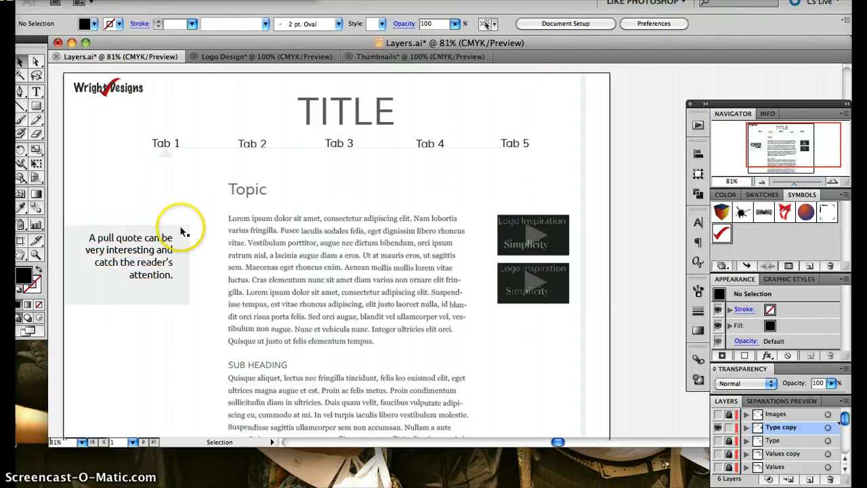
click(218, 231)
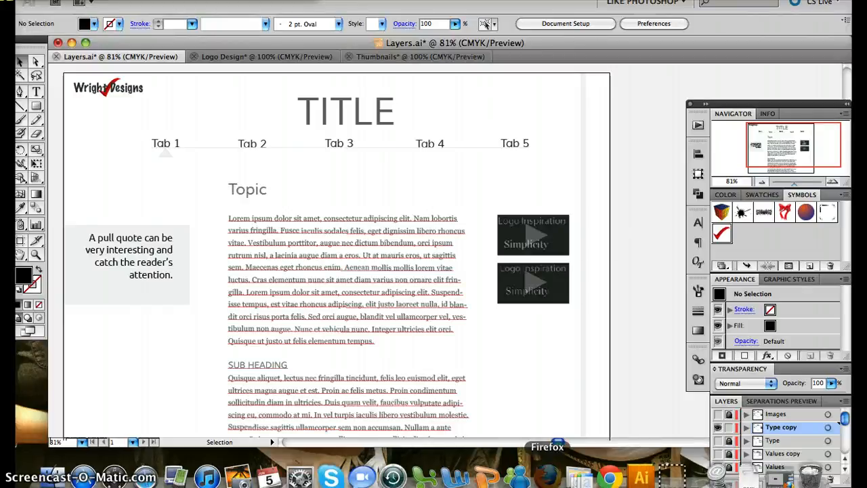
Switch to Firefox and take a screenshot of the Glamour.biz page's illustrated header with the mohawk figure and lettering
click(551, 476)
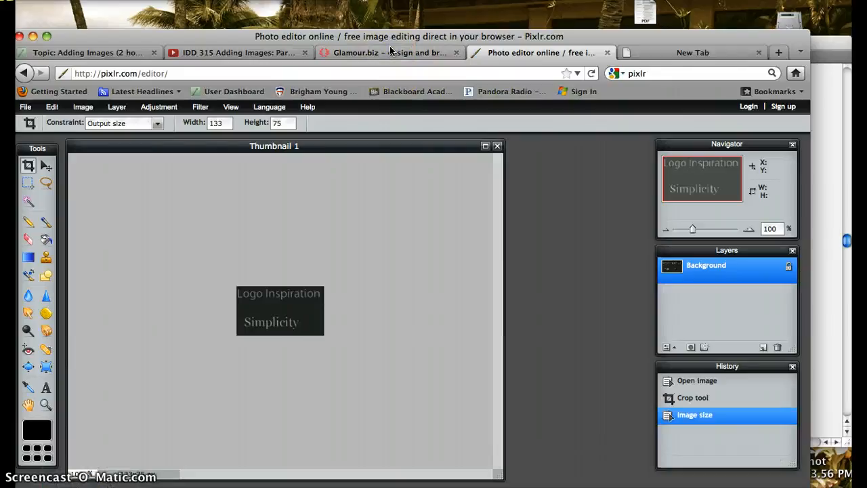
click(389, 53)
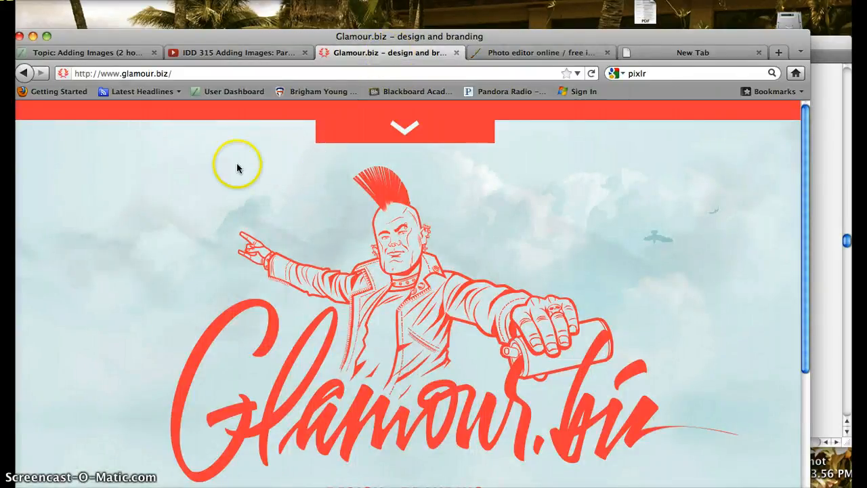
click(126, 136)
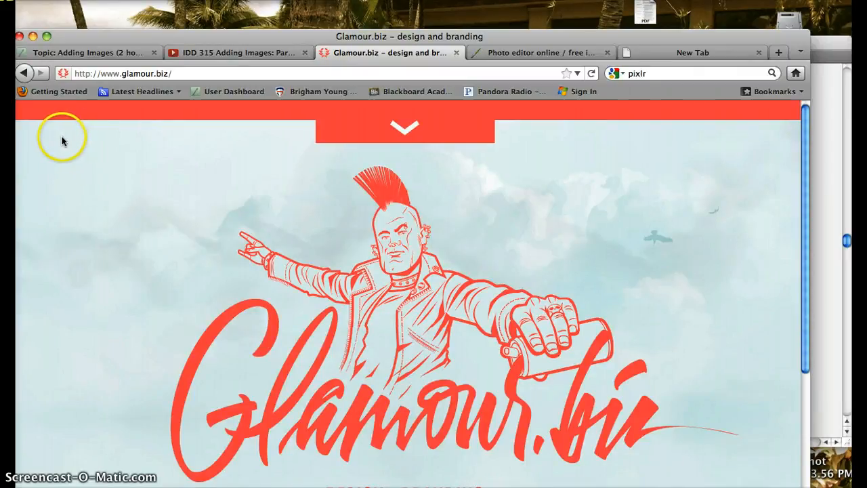
key(super+shift+4)
drag(62, 139, 726, 478)
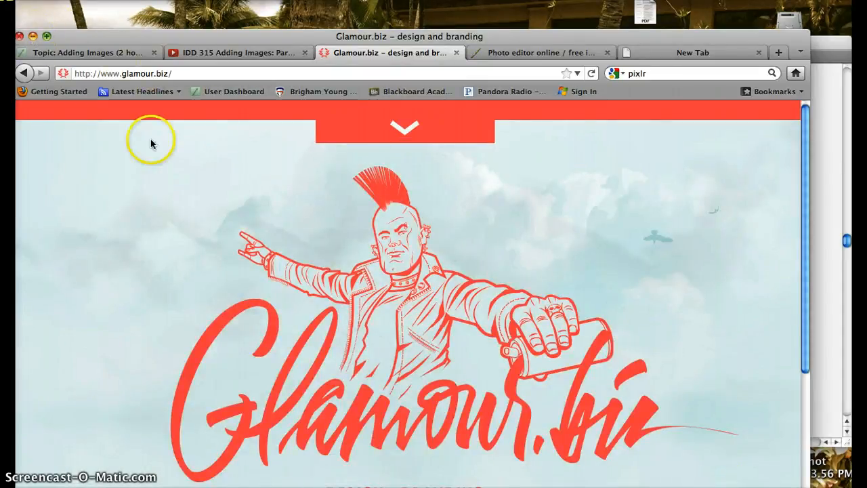
Switch back to Illustrator and place the 7.24.37 PM screen shot from the Desktop into Layers.ai
click(677, 479)
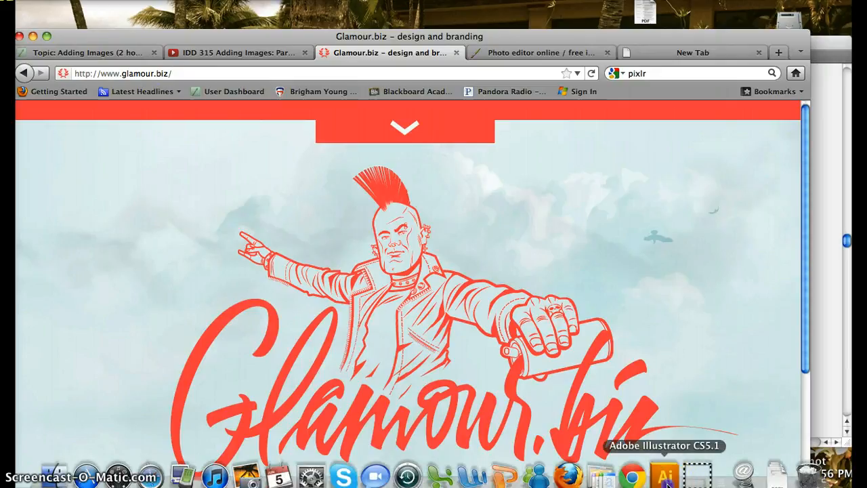
click(113, 1)
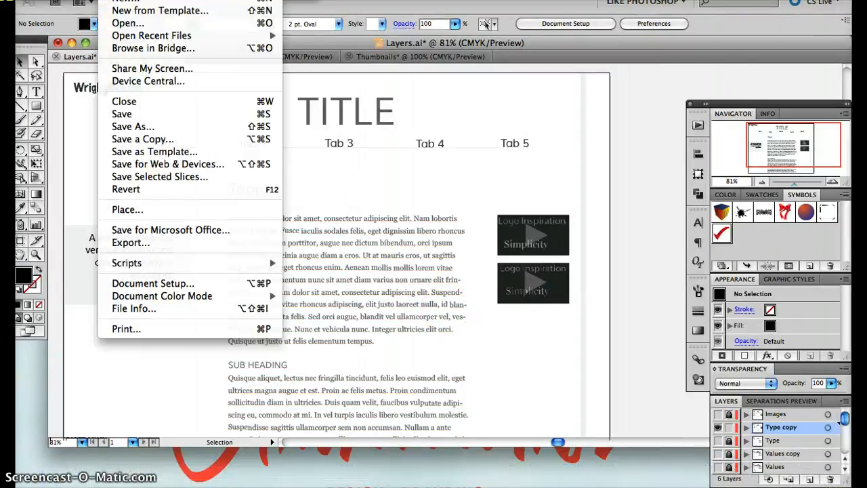
click(165, 211)
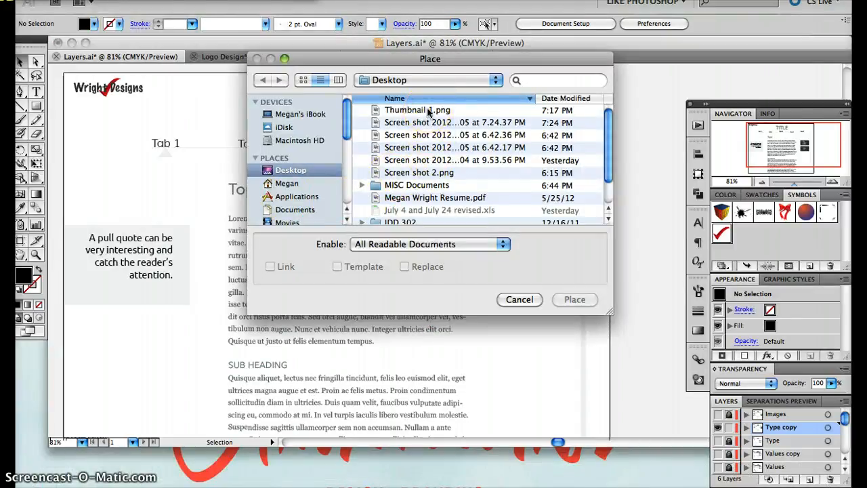
double_click(426, 127)
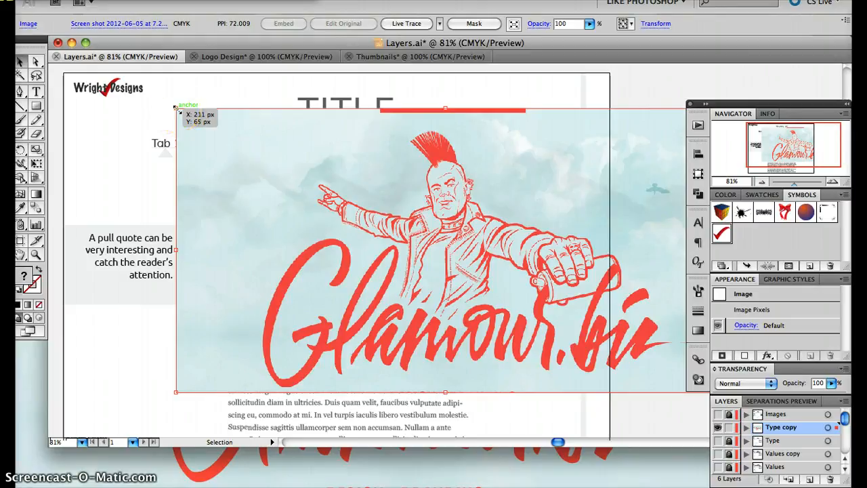
Scale the Glamour.biz screenshot down proportionally and position it beneath the pull quote box, matching the box's width
drag(177, 110, 102, 326)
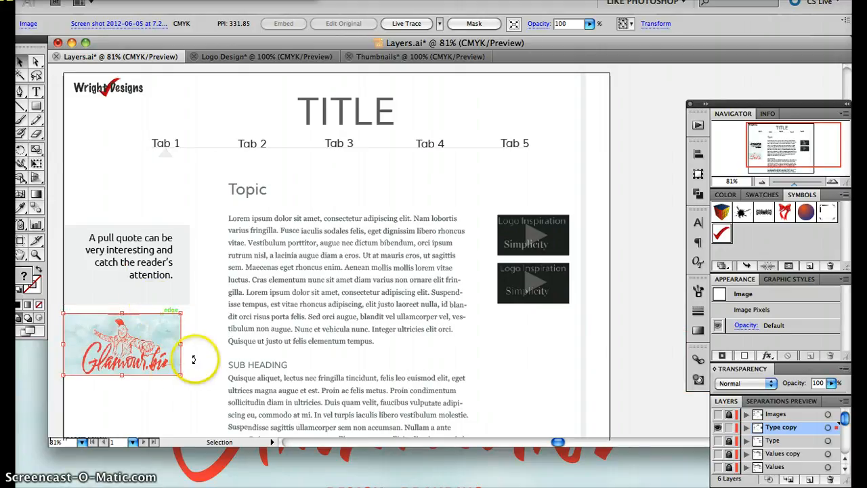
drag(182, 375, 190, 380)
click(171, 401)
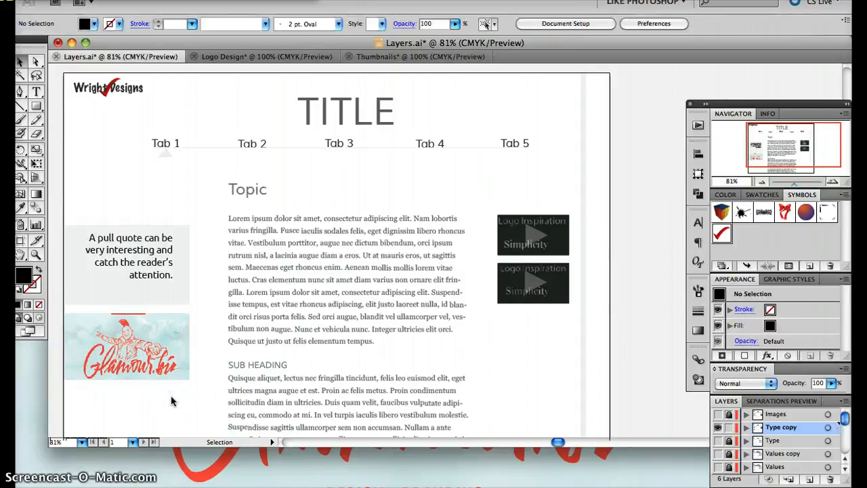